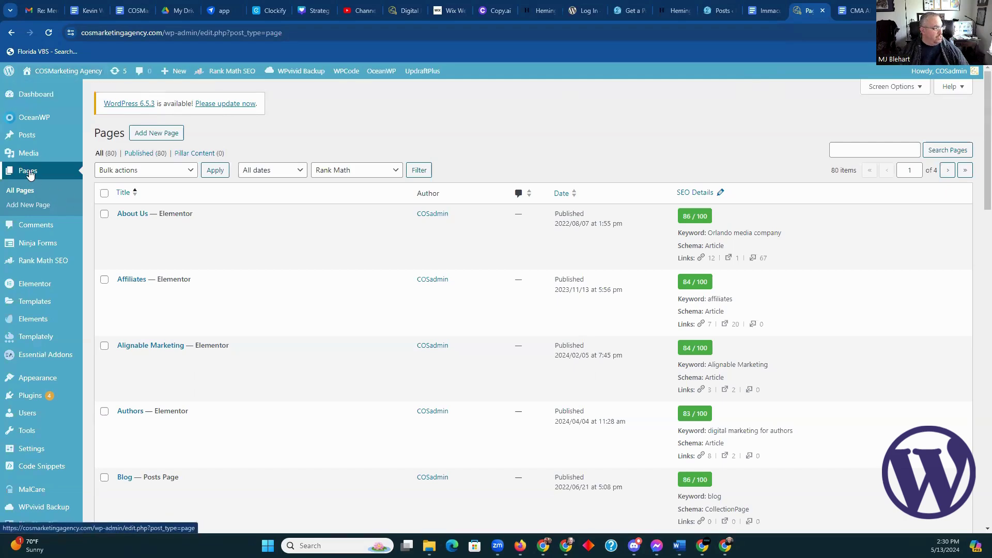
Step: Start a new page titled 'New page experiment' and look over its Rank Math SEO panel
left_click(160, 134)
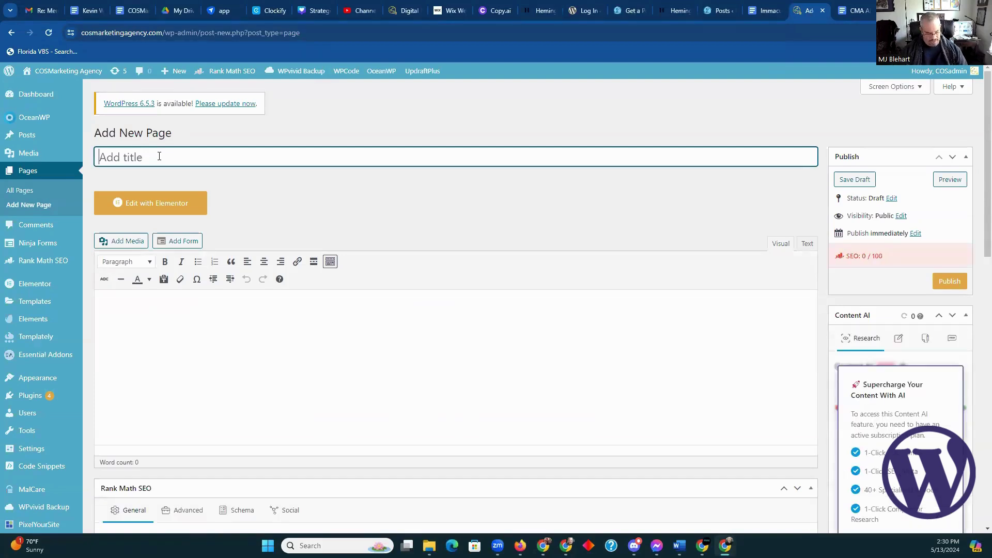
type("New p")
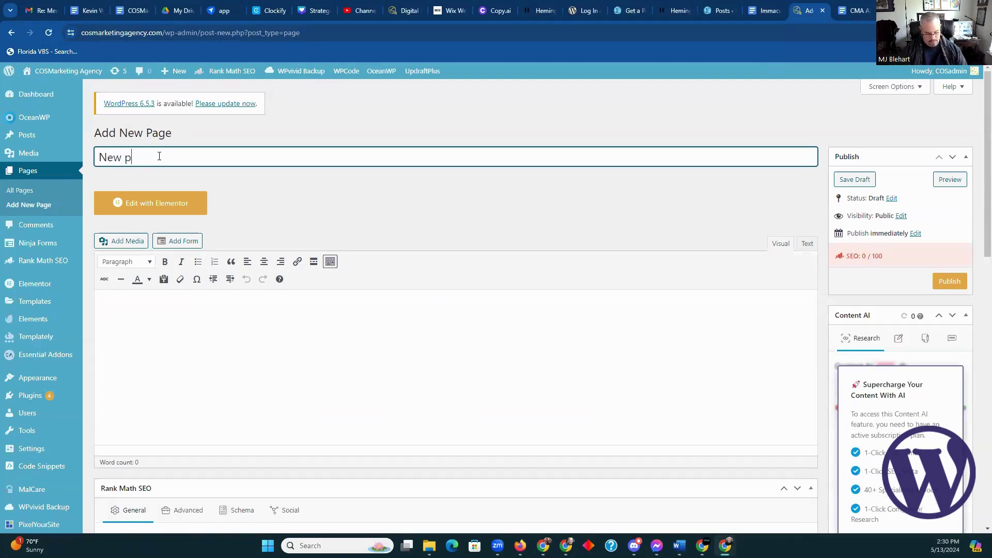
type("age expe")
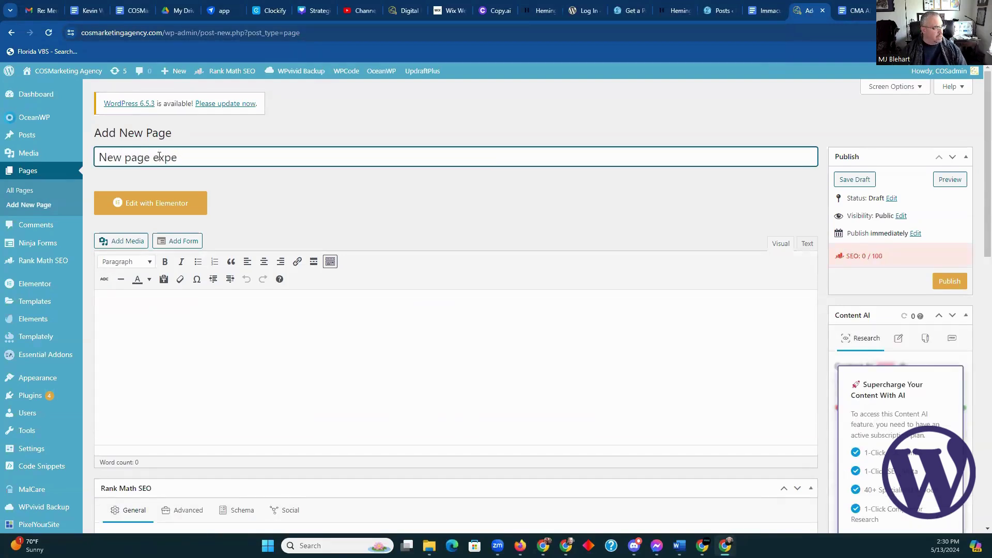
type("tio")
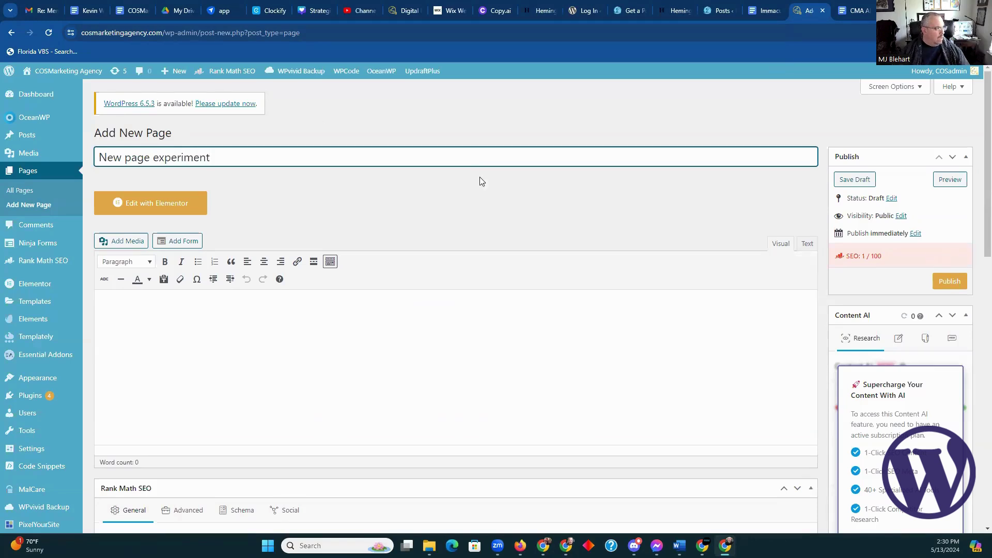
scroll(297, 152, "down", 2)
scroll(296, 152, "up", 2)
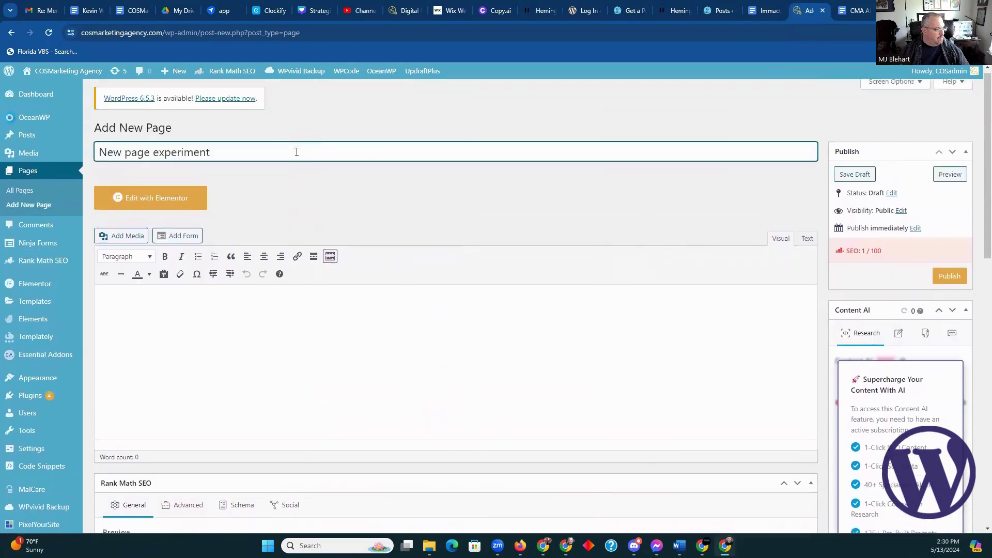
scroll(955, 258, "down", 6)
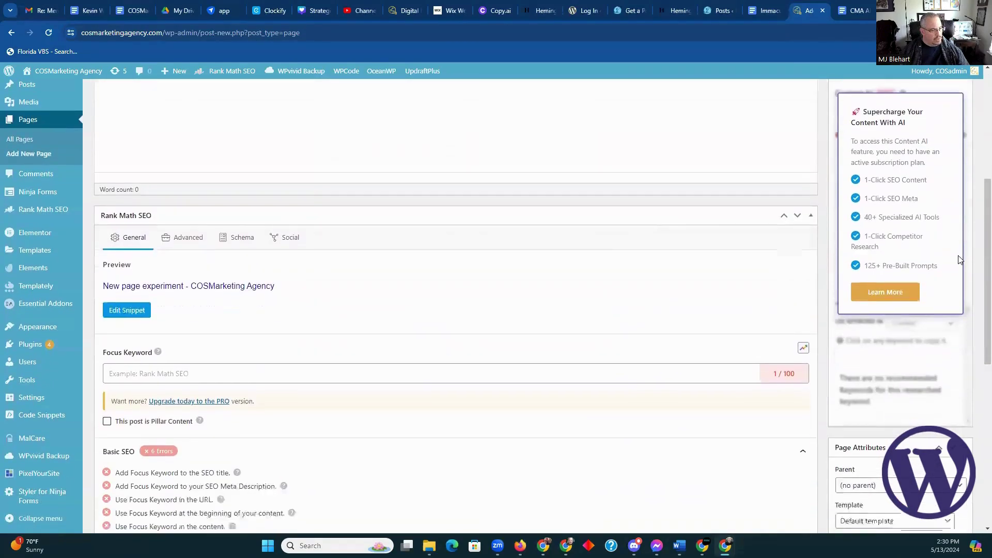
scroll(955, 259, "down", 4)
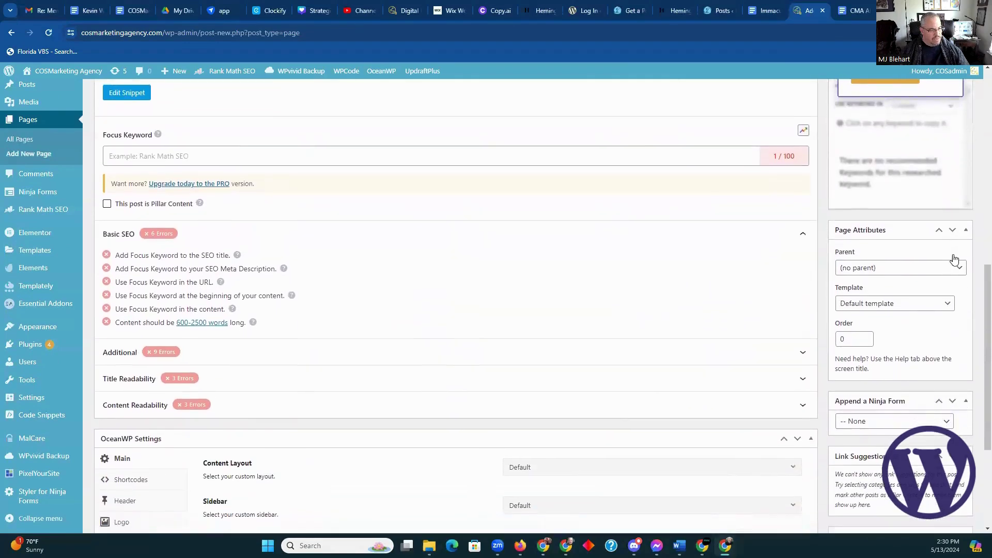
scroll(954, 259, "down", 2)
scroll(954, 259, "up", 5)
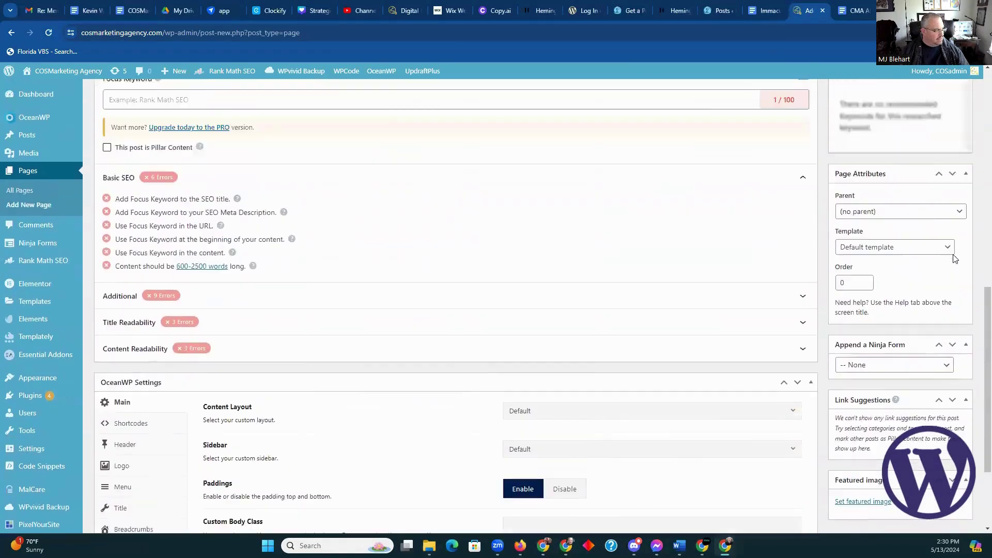
scroll(954, 259, "up", 7)
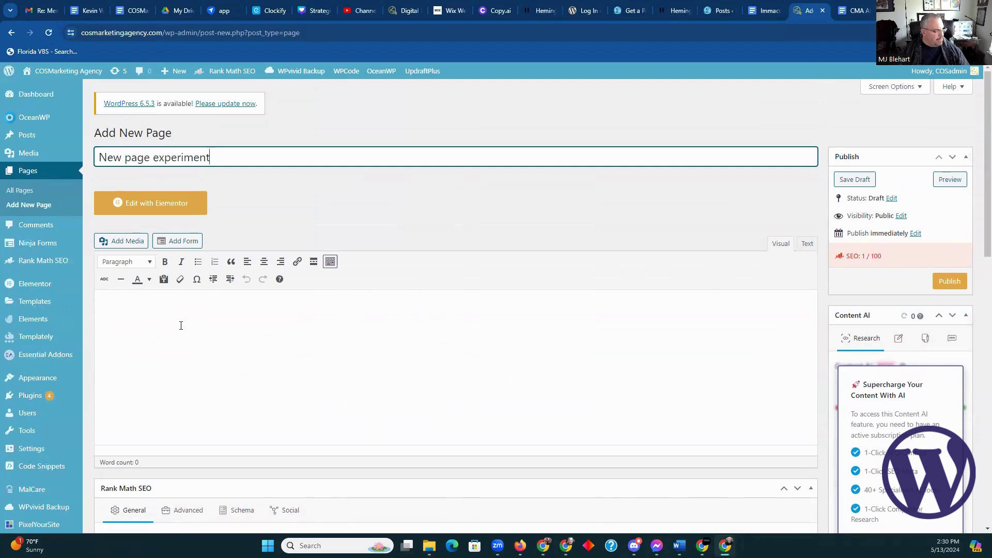
Step: Open the new page in Elementor, then scroll through the live Social Media Marketing and Management page
left_click(169, 210)
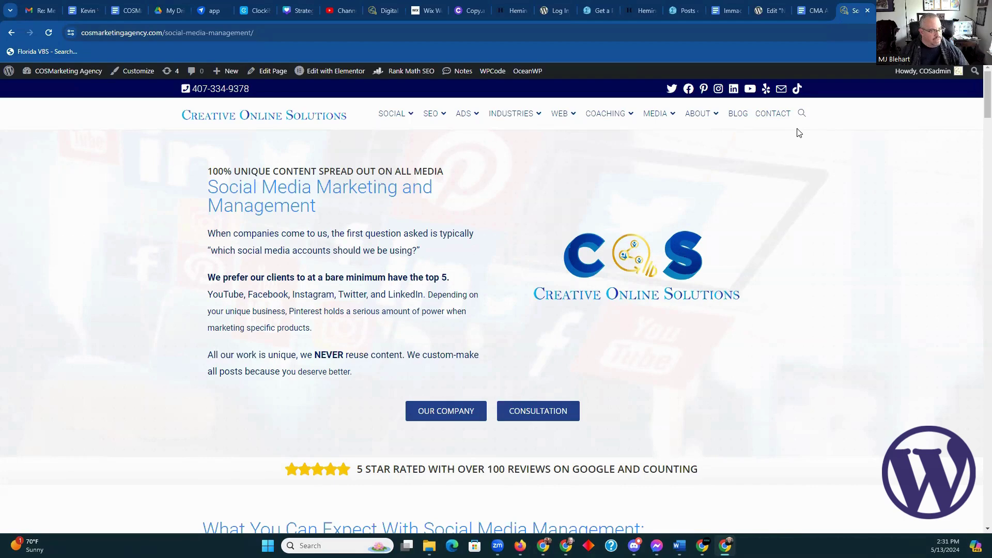
scroll(615, 144, "down", 1)
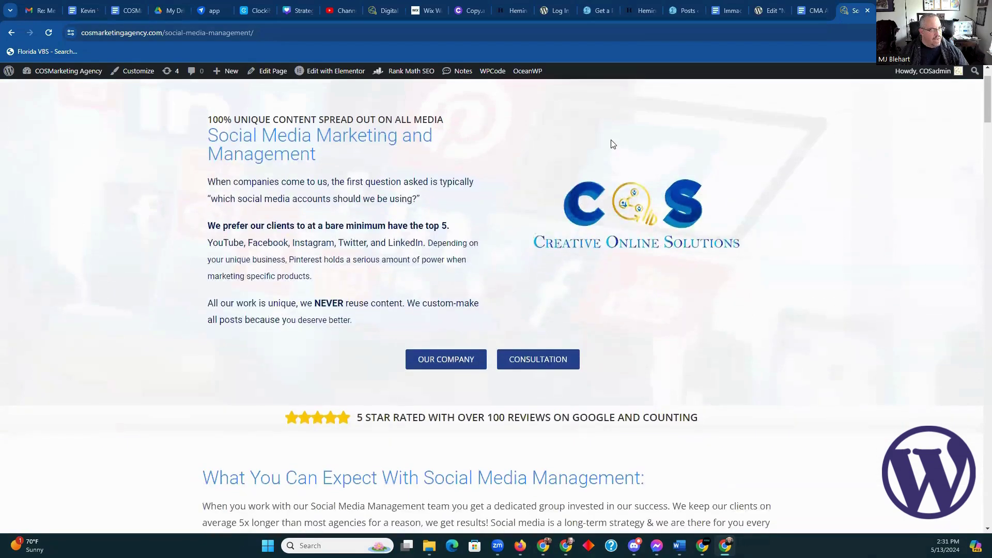
scroll(613, 144, "up", 1)
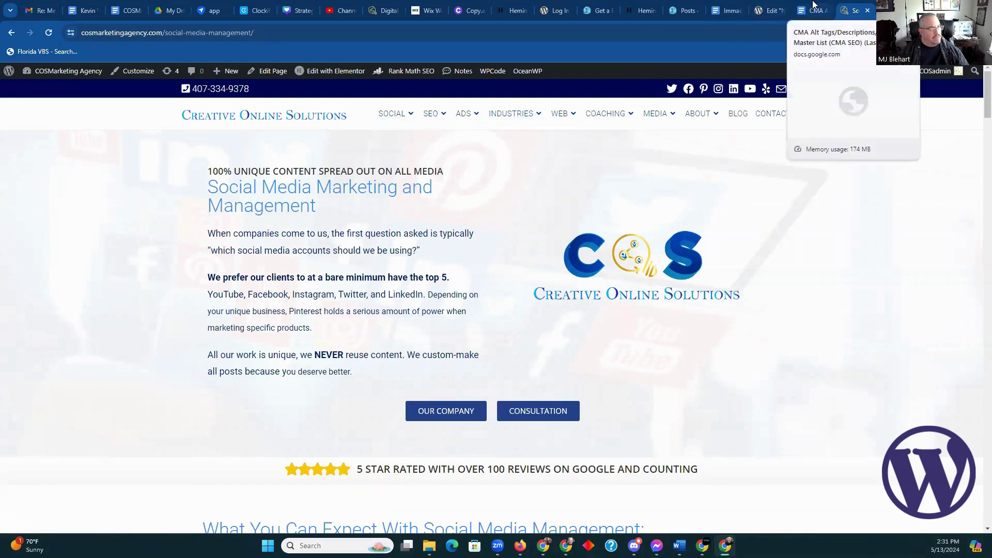
Step: Back in New page experiment, add an Image widget to the empty section
left_click(778, 5)
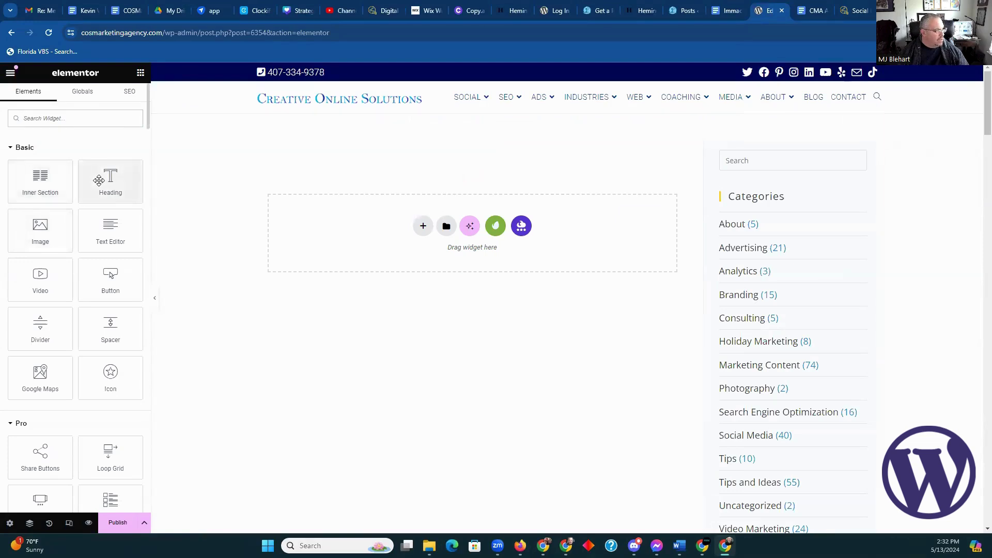
left_click_drag(45, 225, 339, 225)
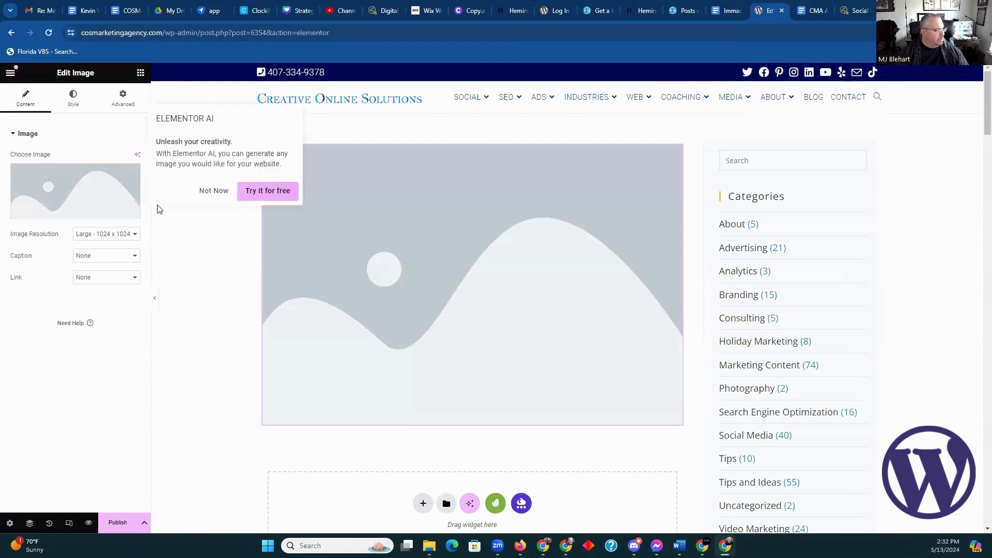
left_click(106, 191)
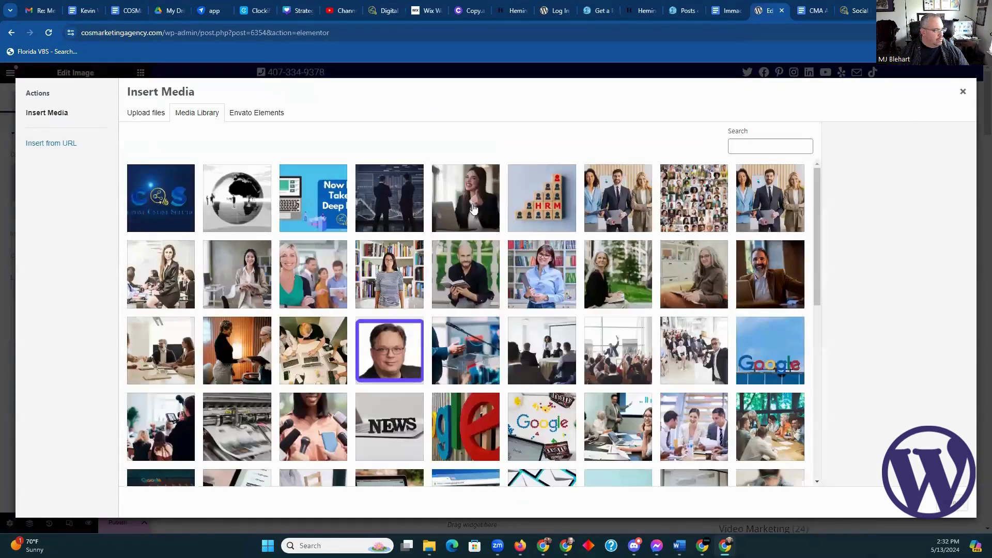
Step: Browse the media library, loading two more batches of images
scroll(511, 194, "down", 1)
scroll(510, 195, "down", 10)
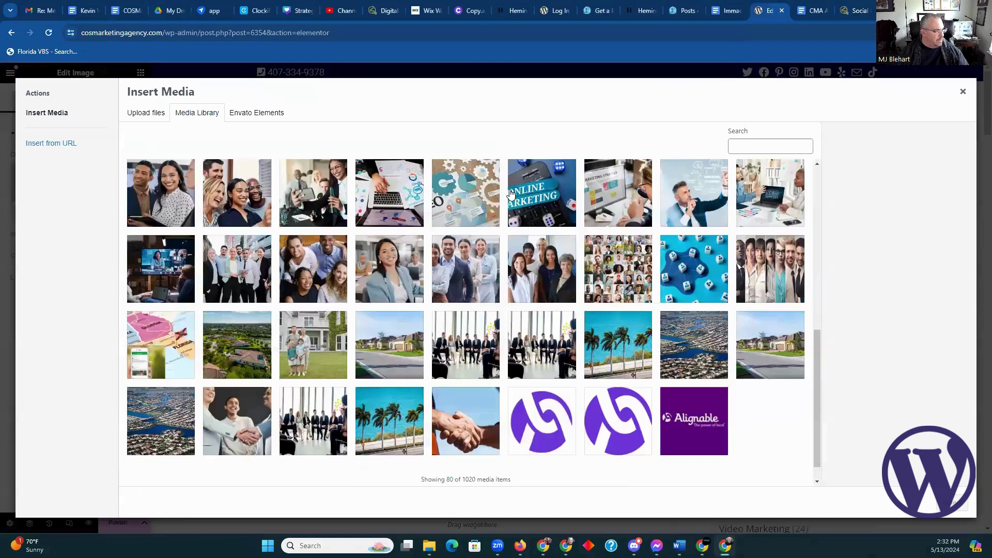
scroll(486, 465, "down", 2)
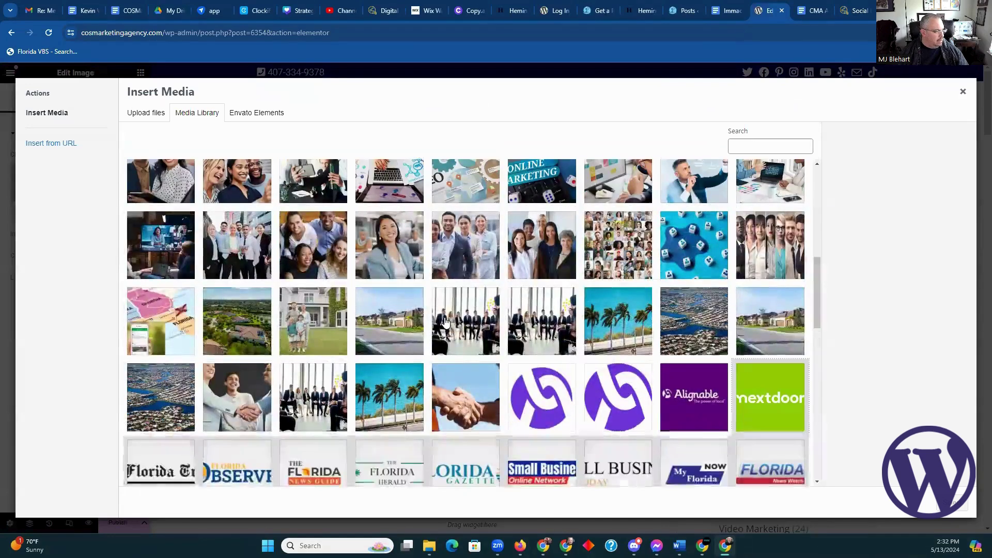
scroll(448, 320, "down", 5)
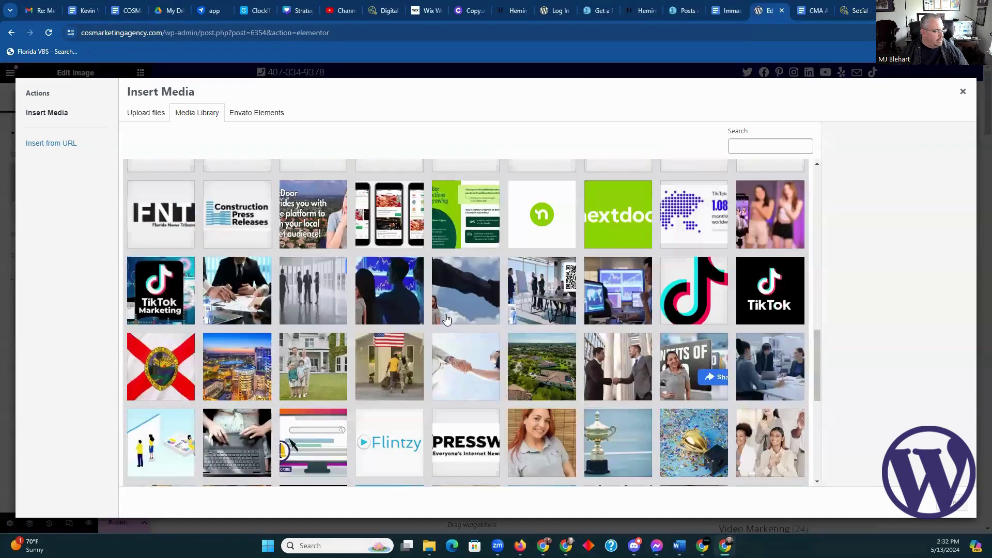
scroll(448, 320, "down", 5)
scroll(447, 319, "down", 1)
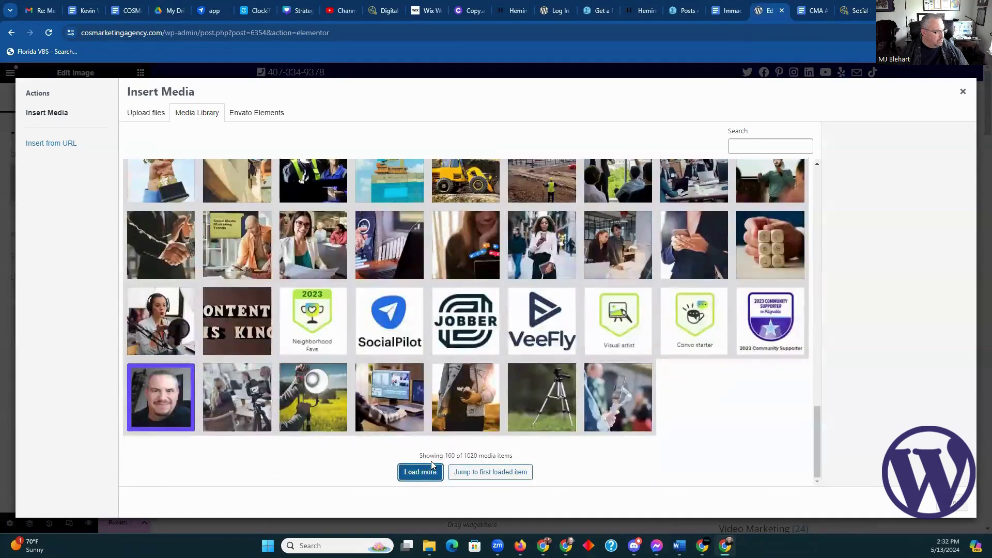
left_click(421, 473)
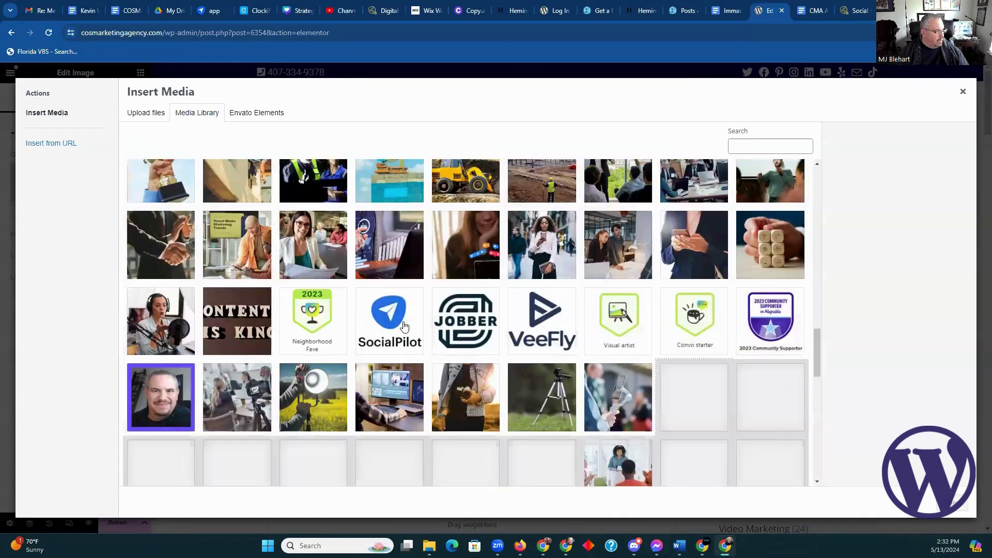
scroll(405, 326, "down", 3)
scroll(405, 327, "down", 4)
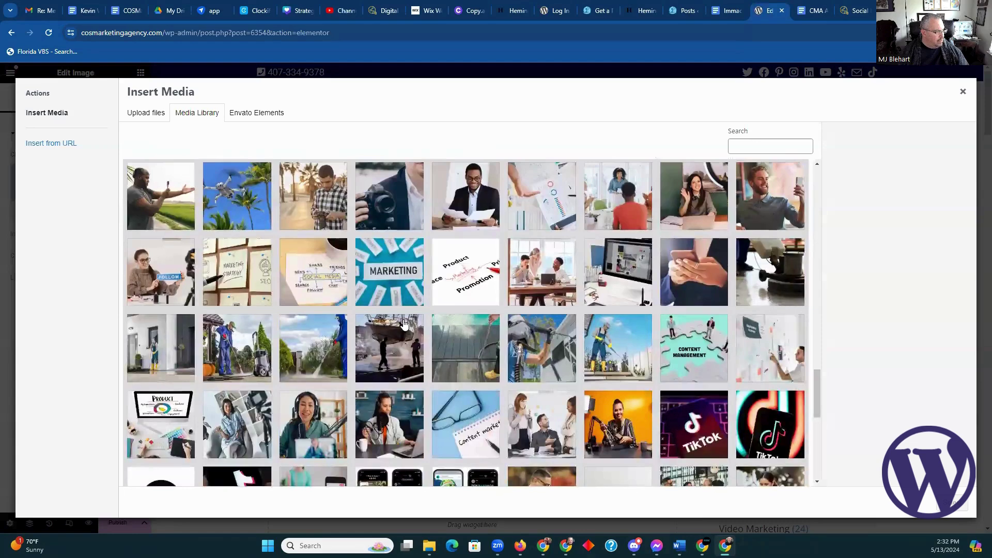
scroll(405, 324, "down", 5)
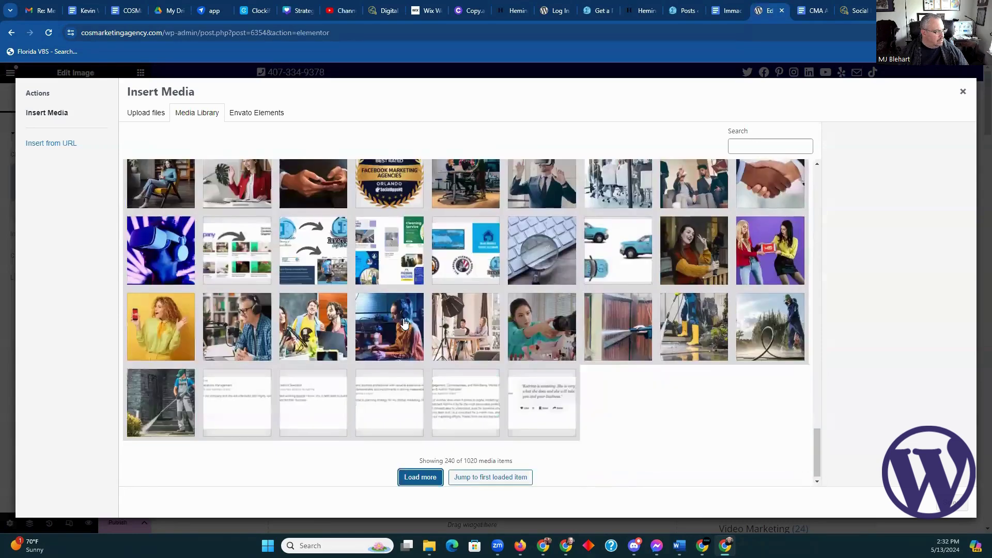
left_click(421, 472)
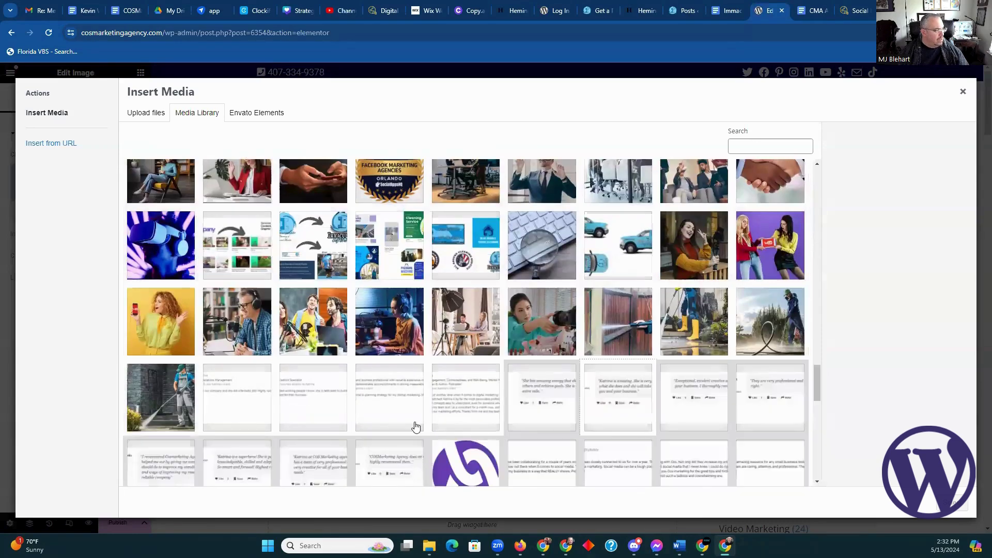
scroll(406, 349, "down", 3)
scroll(405, 348, "down", 3)
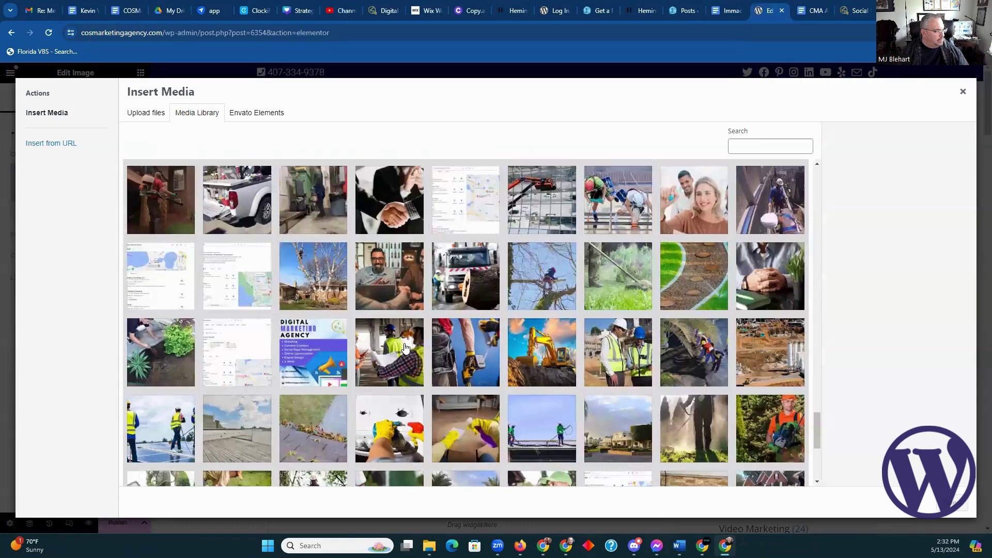
scroll(406, 348, "down", 4)
Step: Search the library for 'cosma' and insert the COS logo (17.jpg) into the image
left_click(774, 145)
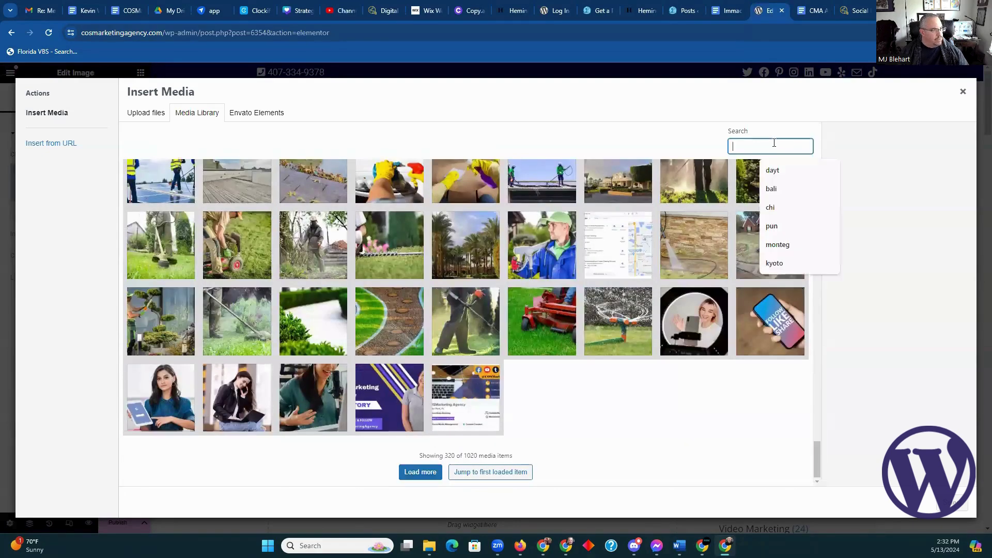
type("cosmarketing")
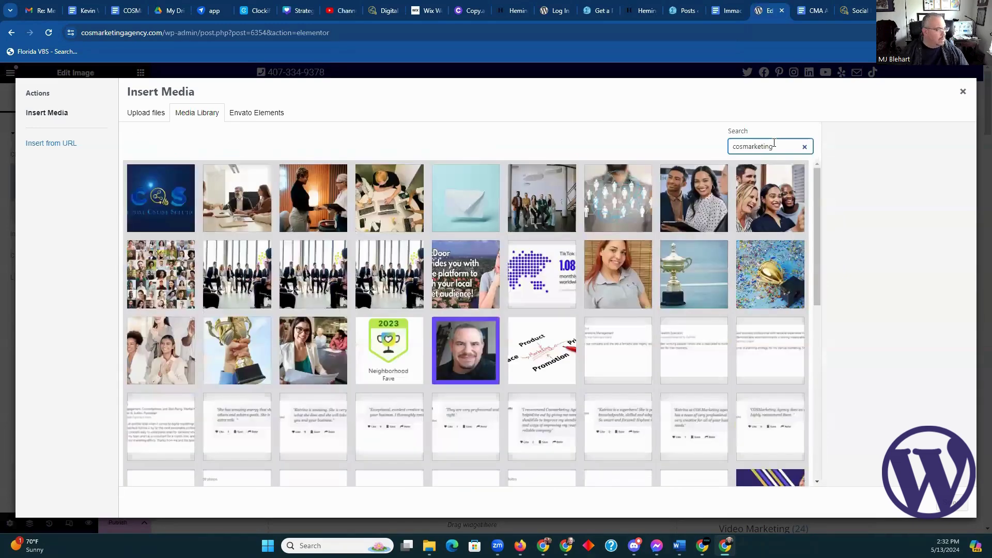
left_click(160, 195)
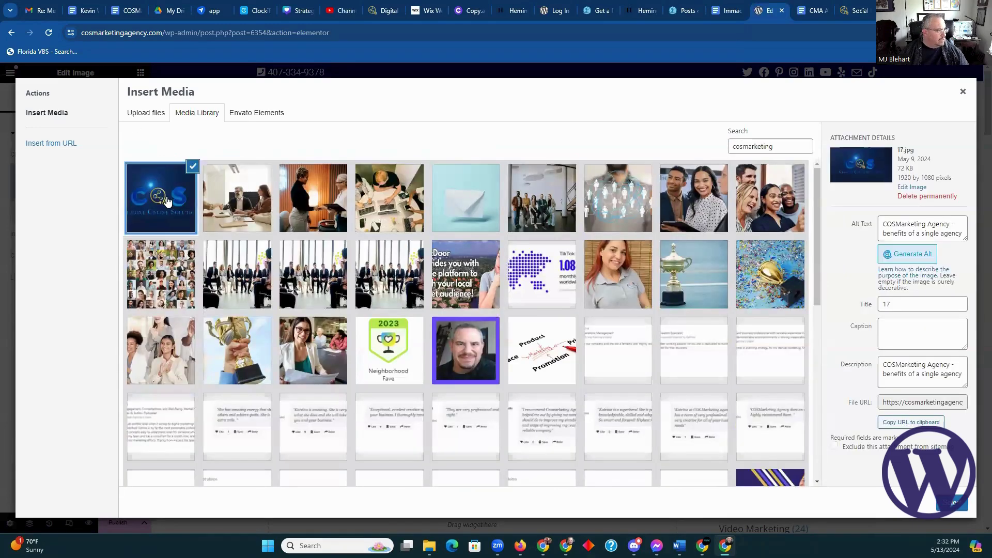
left_click(952, 502)
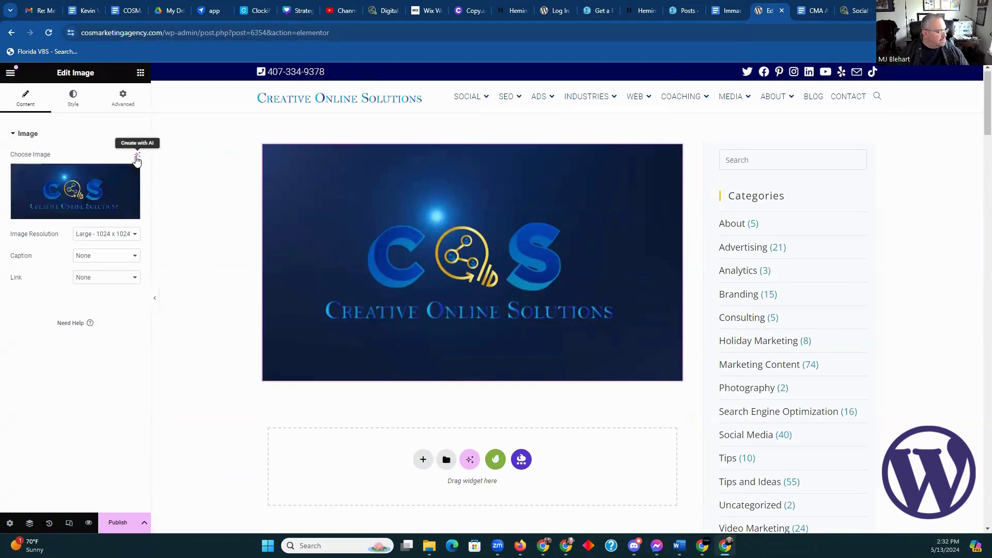
Step: Add a Lorem ipsum Text Editor block and a 50 px Spacer below the logo
left_click(140, 73)
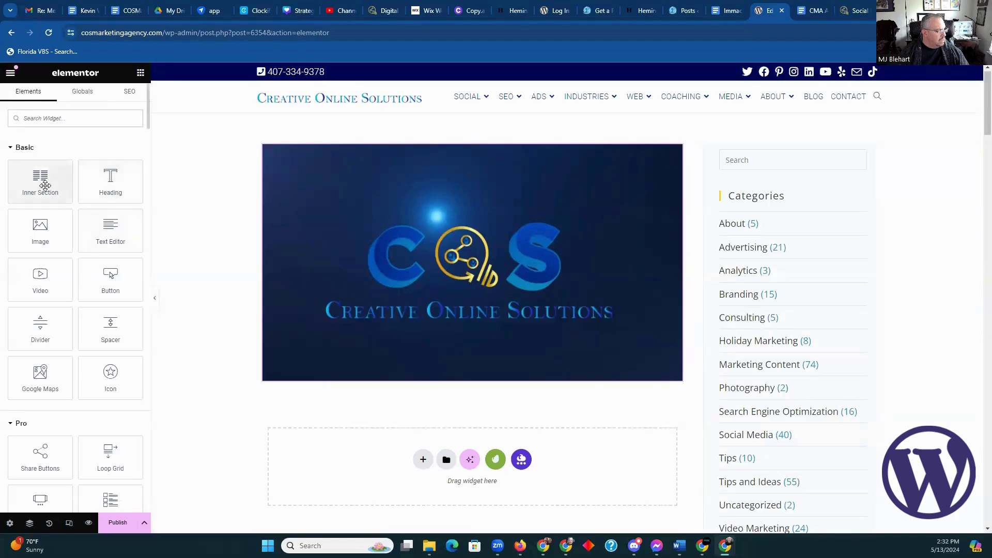
left_click_drag(111, 227, 399, 383)
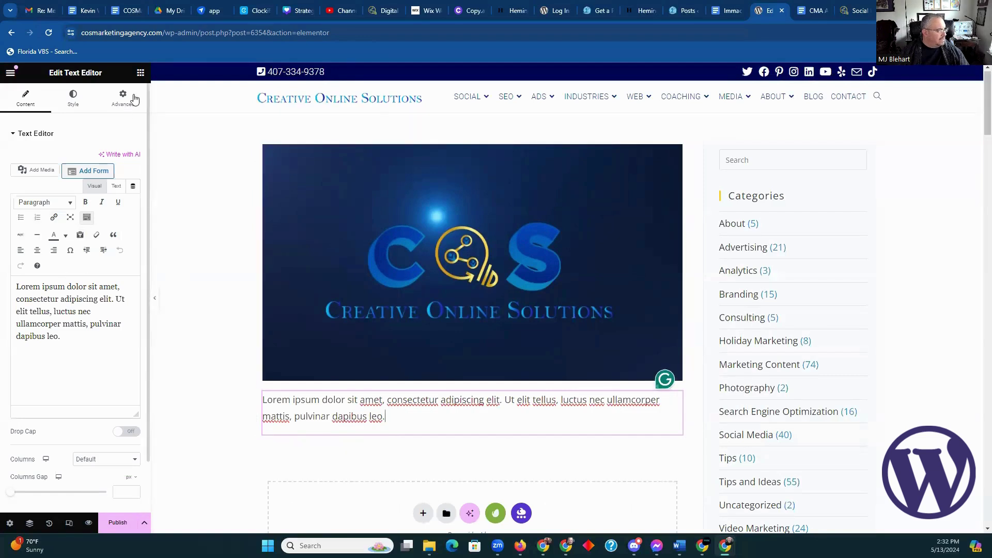
left_click(140, 73)
scroll(389, 231, "down", 1)
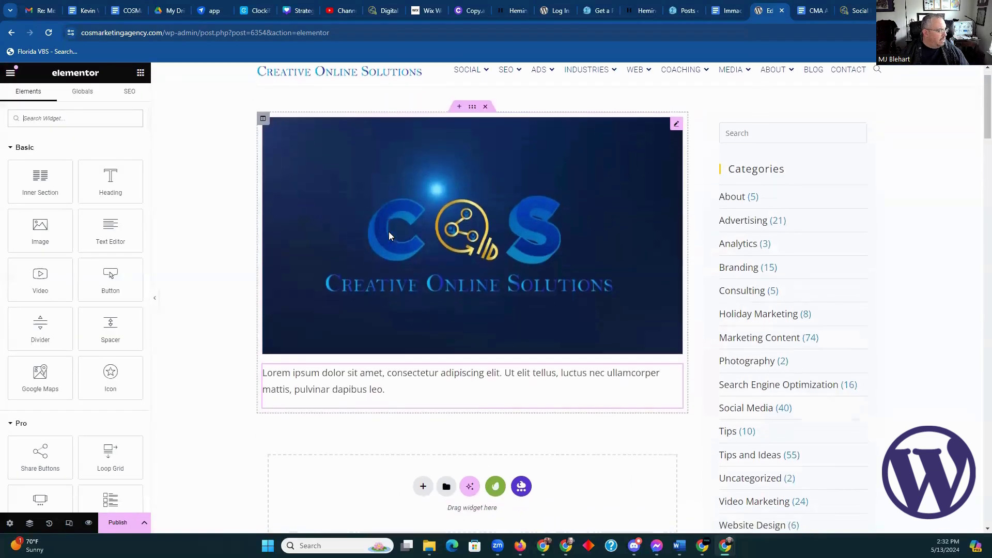
left_click_drag(104, 344, 403, 367)
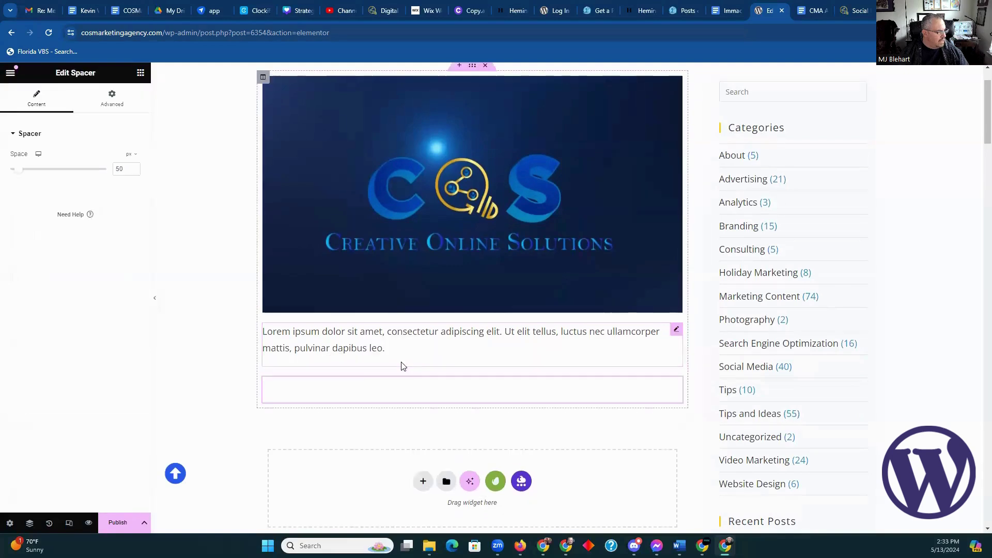
left_click(141, 74)
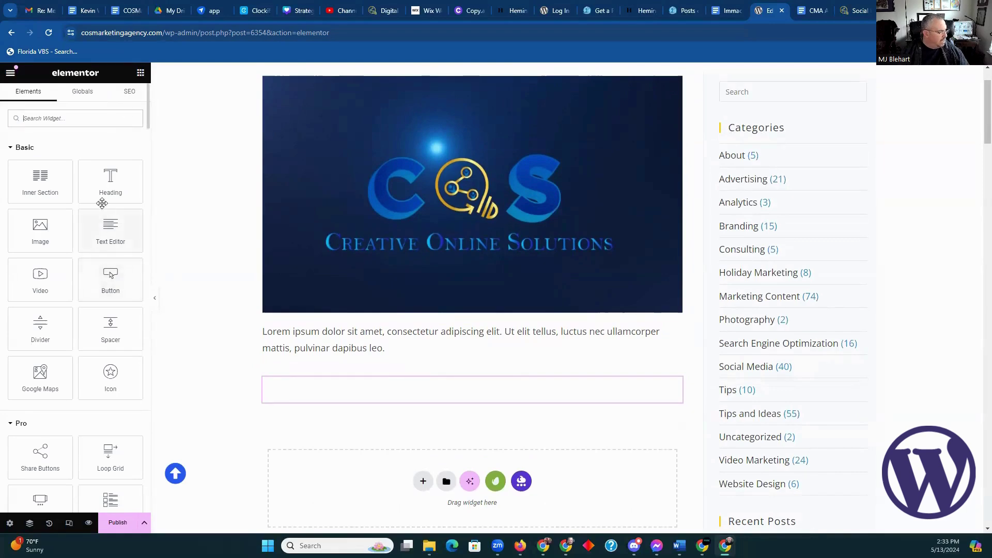
Step: Add an Image widget below the spacer showing People-and-a-Globe.jpg
left_click_drag(40, 230, 430, 404)
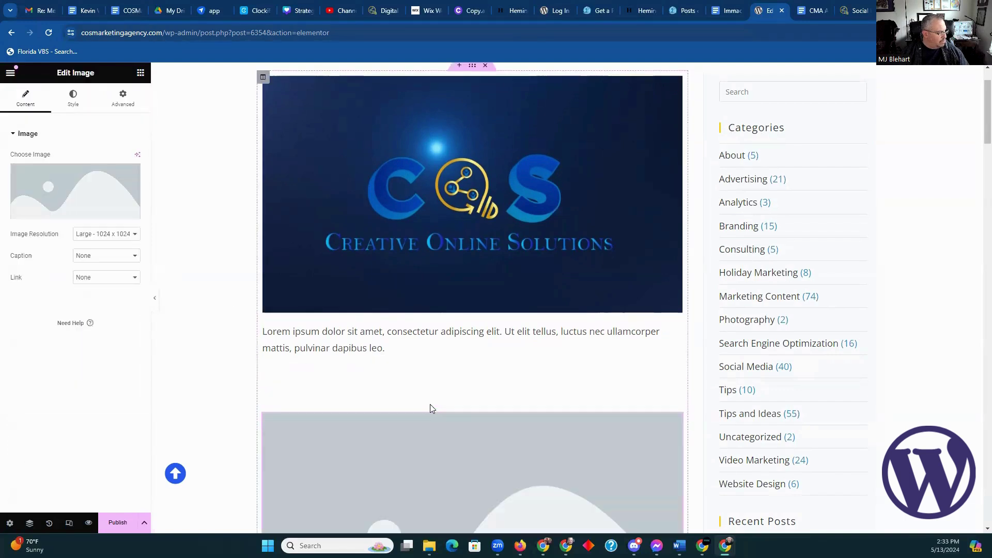
scroll(414, 419, "down", 2)
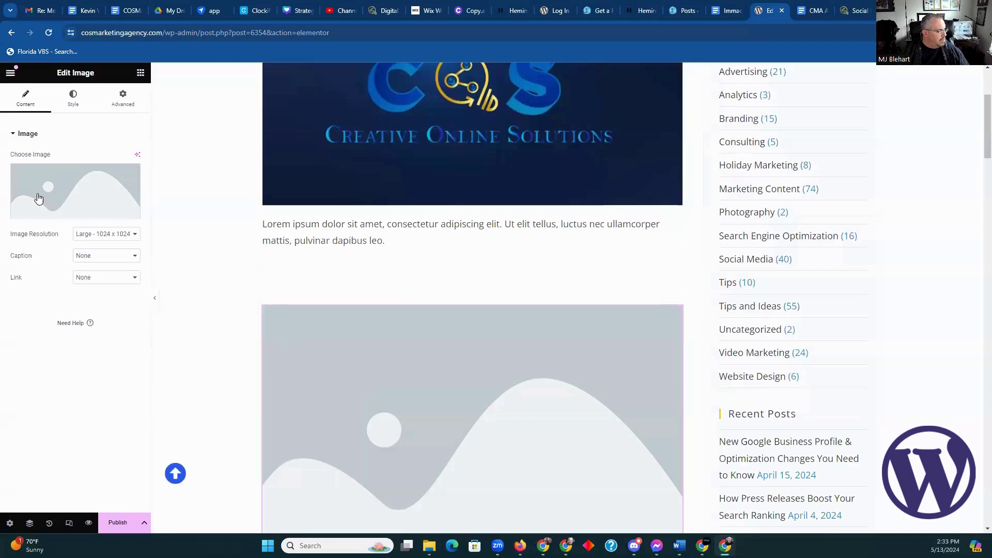
left_click(71, 195)
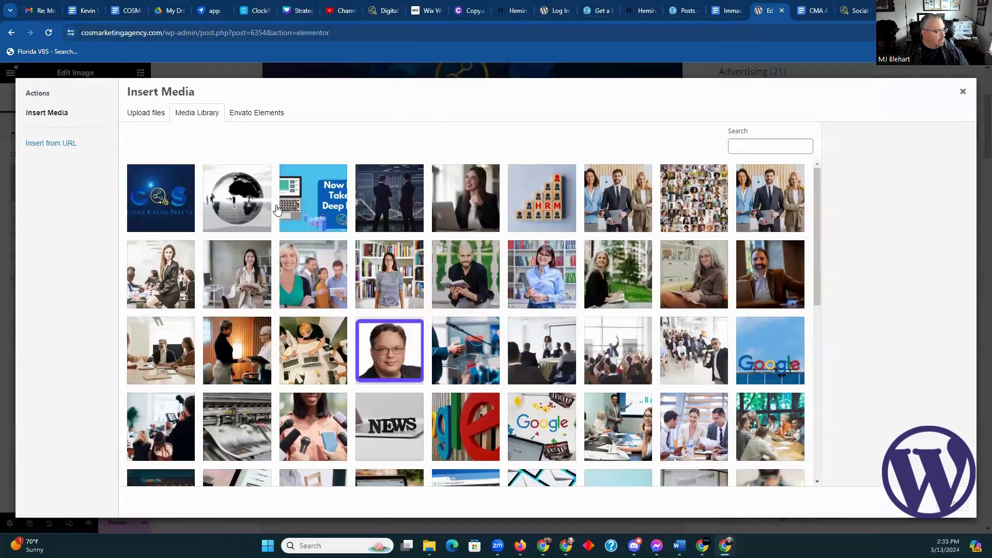
left_click(230, 199)
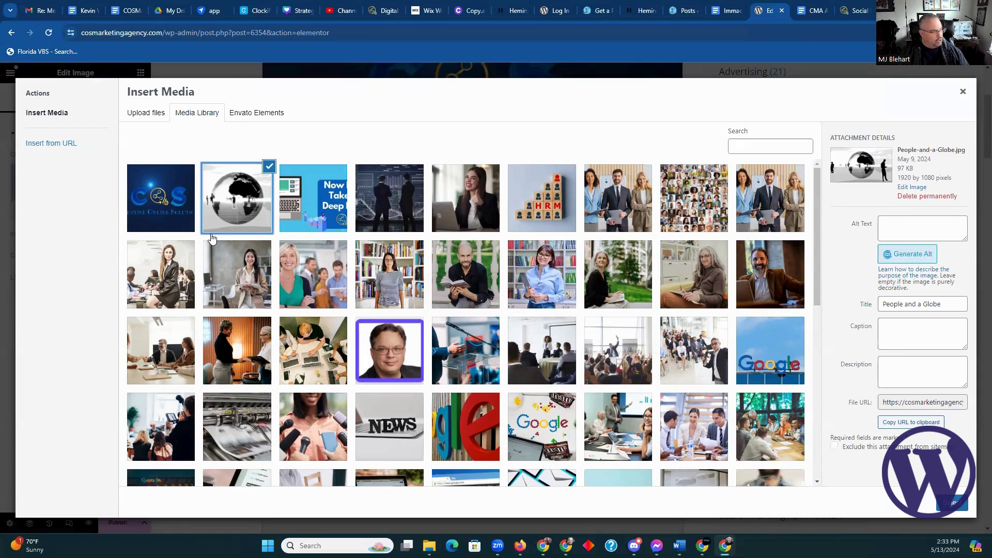
left_click(957, 509)
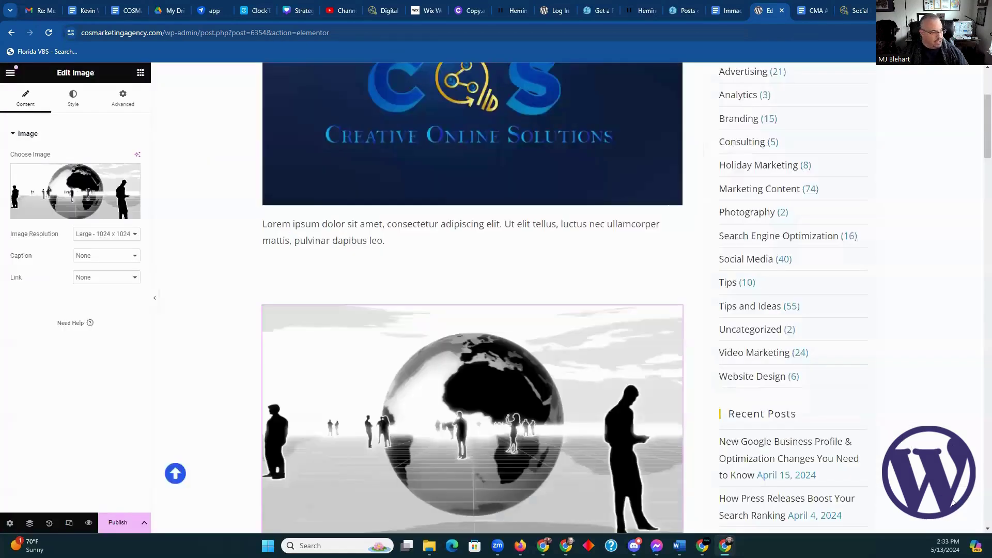
Step: Save the page as a draft and go back to WordPress's Add New Page screen
scroll(304, 238, "down", 3)
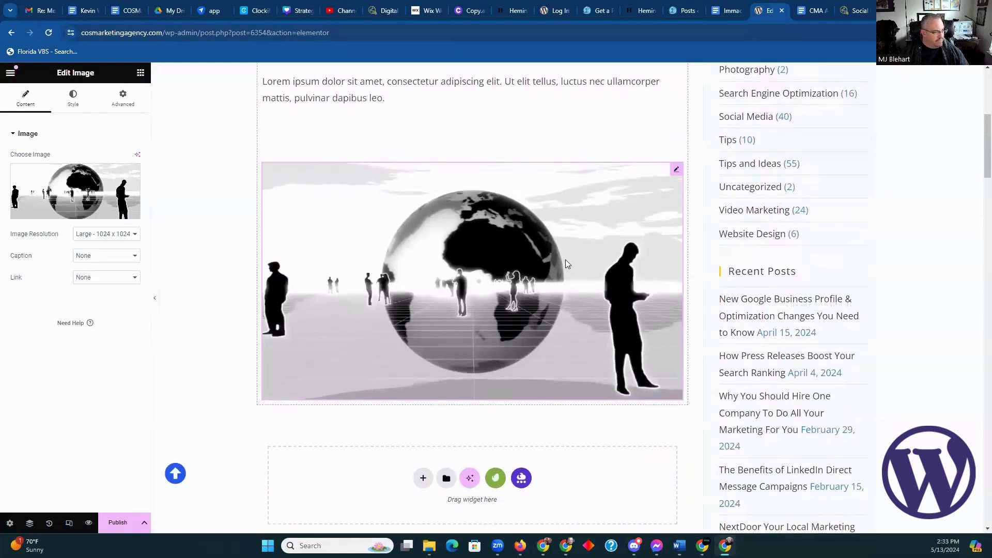
scroll(565, 260, "up", 1)
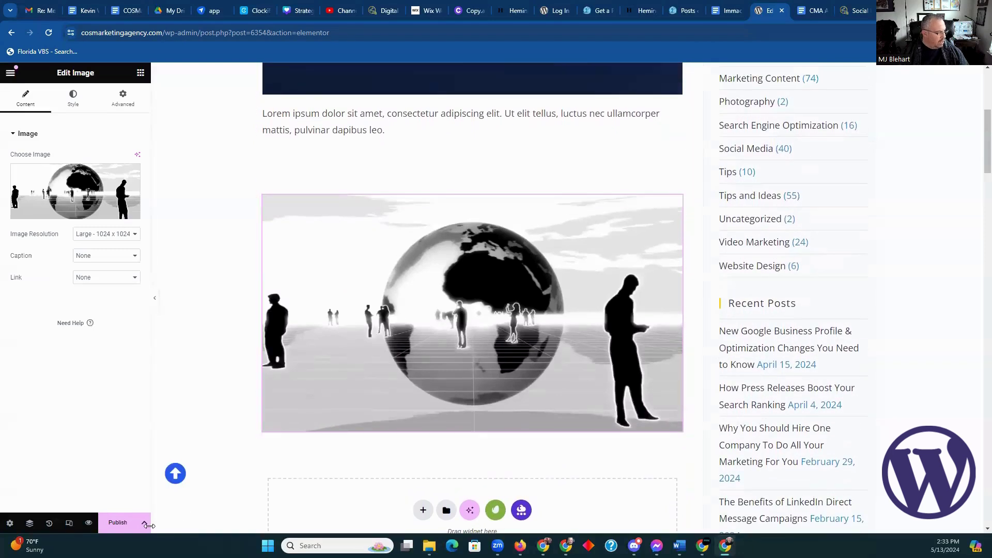
left_click(144, 523)
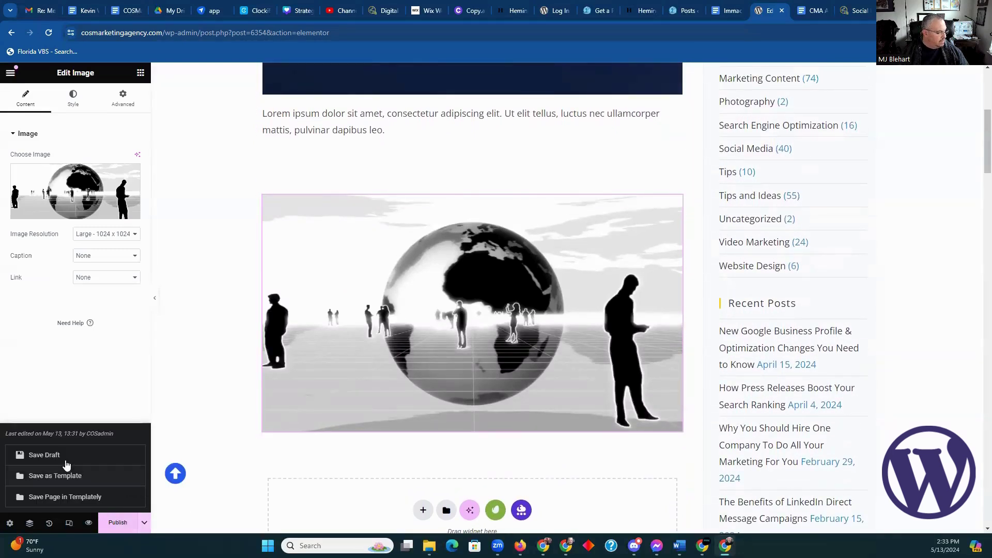
left_click(49, 455)
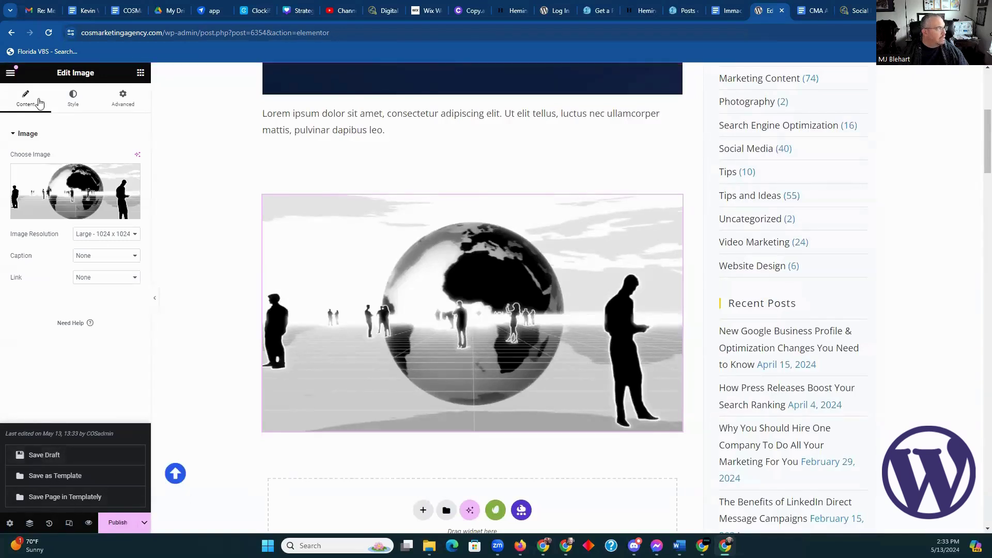
left_click(11, 34)
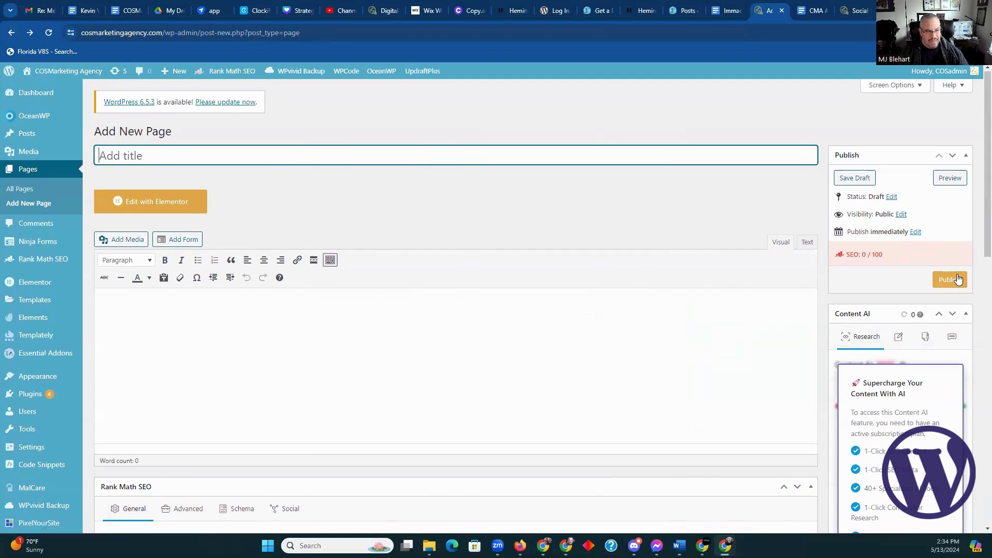
Step: Open the blank Add New Page draft in Elementor as Elementor #6362
scroll(958, 280, "down", 6)
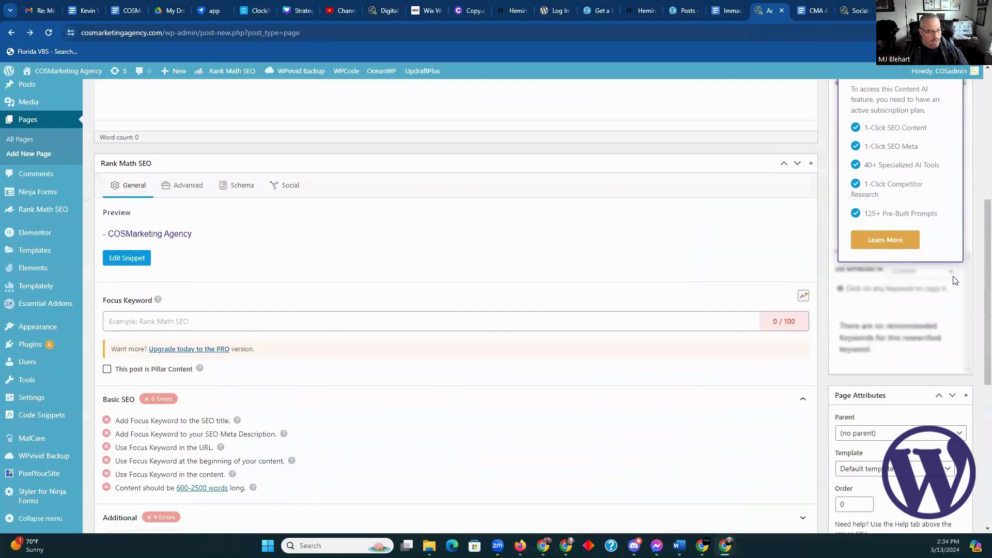
scroll(954, 279, "down", 5)
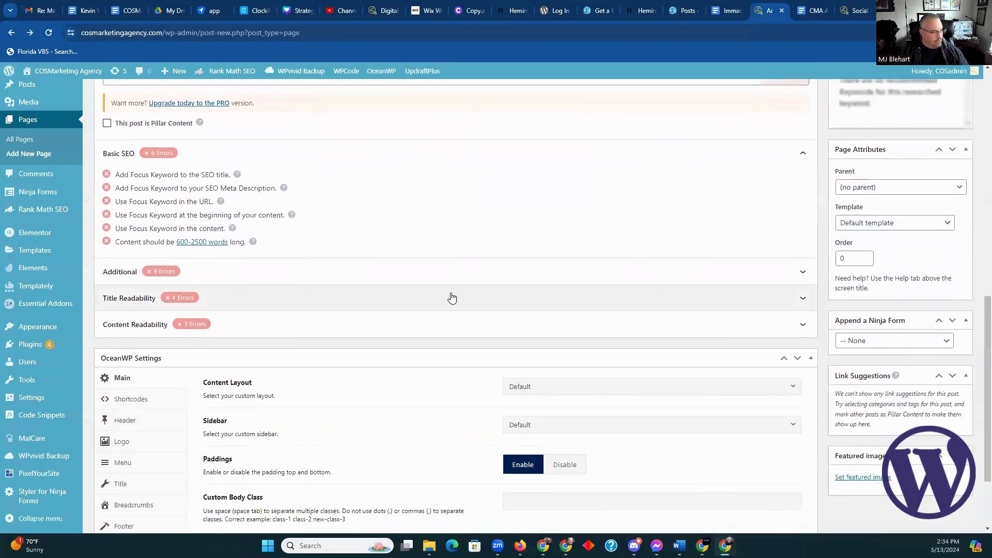
scroll(452, 298, "down", 2)
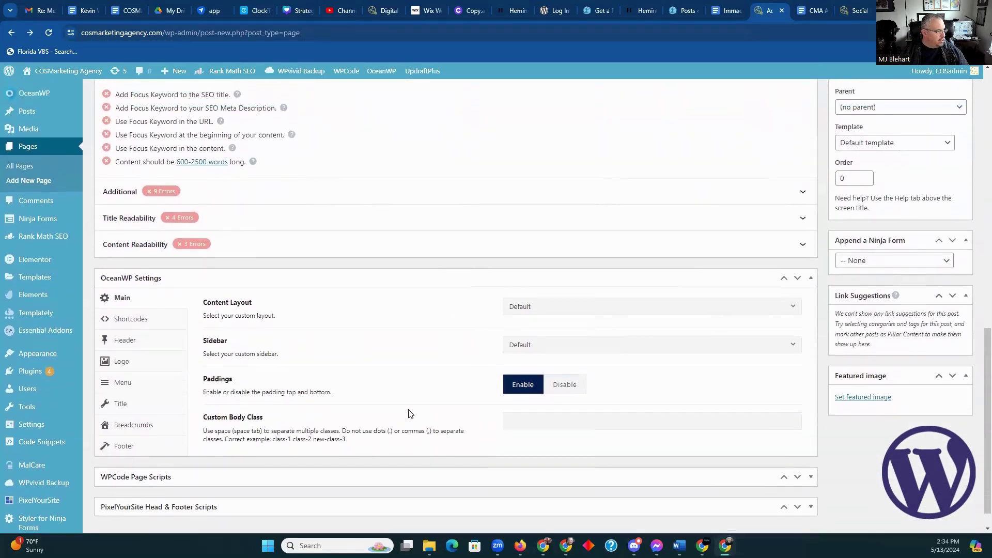
scroll(410, 413, "up", 12)
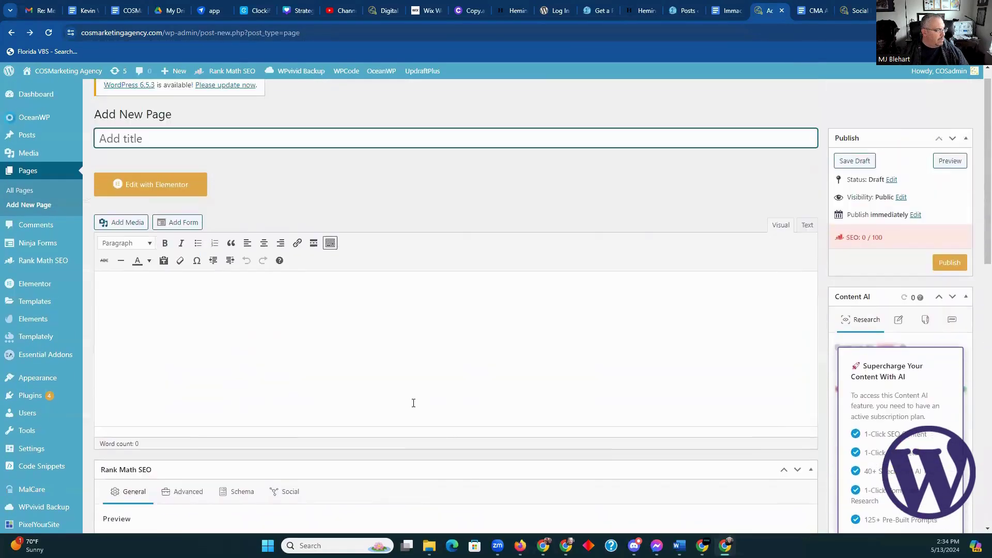
scroll(413, 403, "up", 1)
left_click(139, 205)
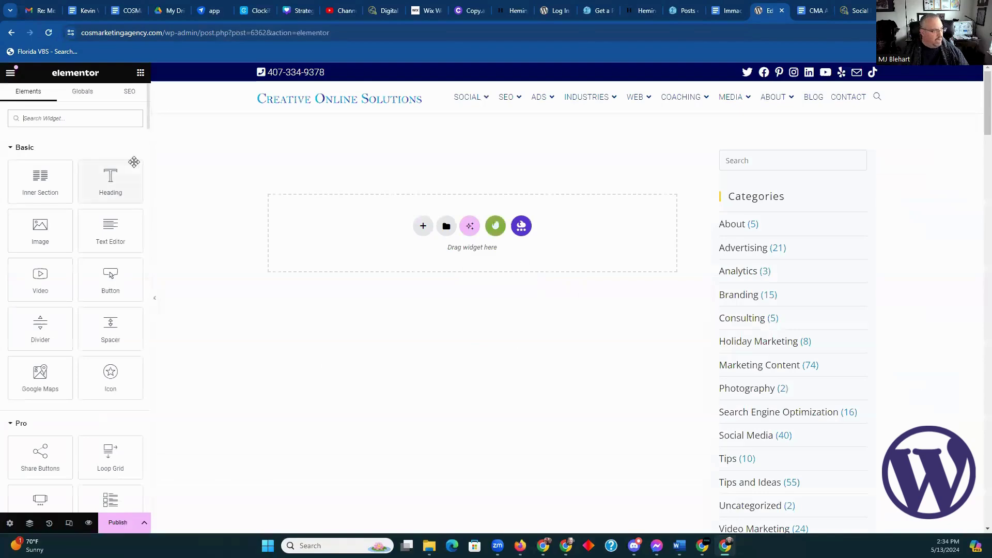
Step: Drop an Image widget onto the empty Elementor #6362 canvas and dismiss the AI promotion
scroll(512, 218, "down", 4)
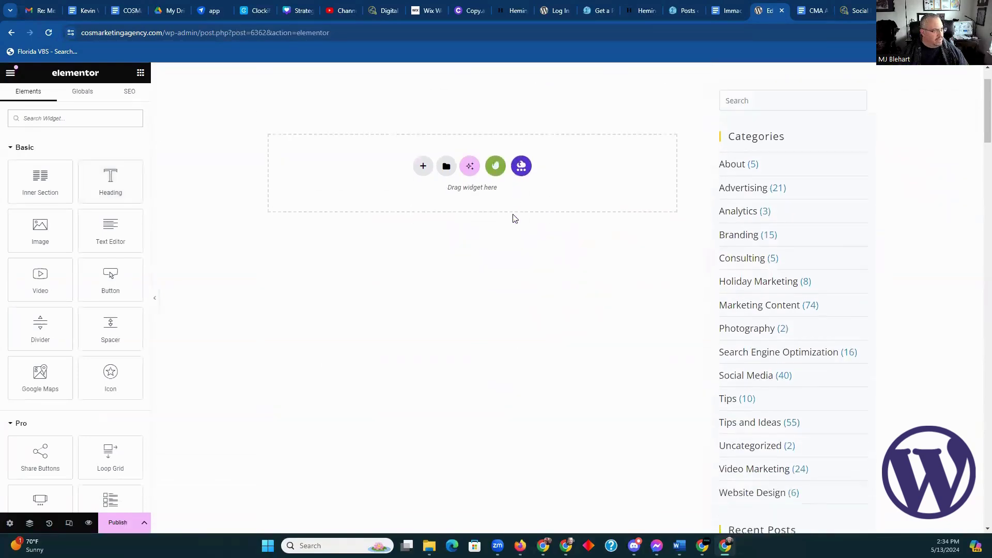
scroll(509, 222, "up", 5)
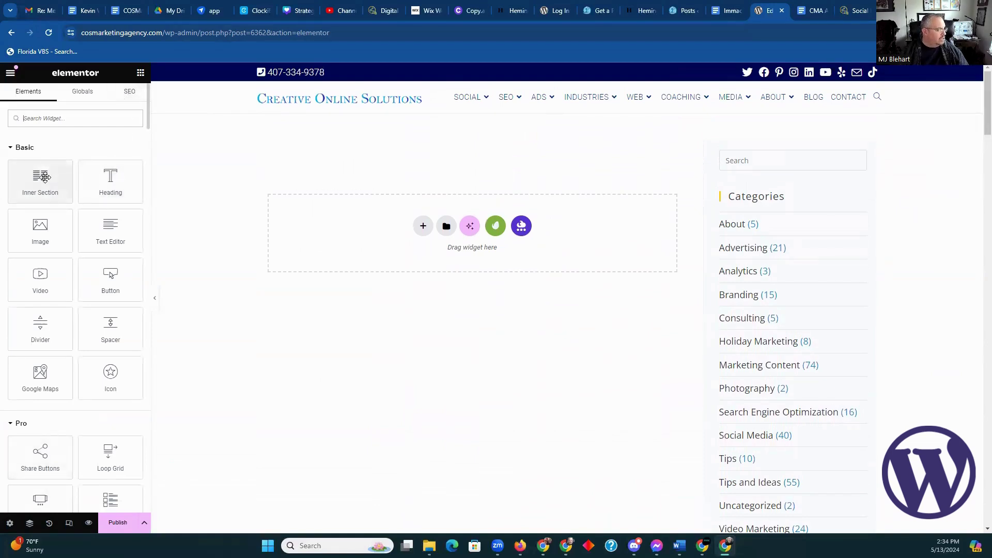
left_click_drag(31, 236, 455, 190)
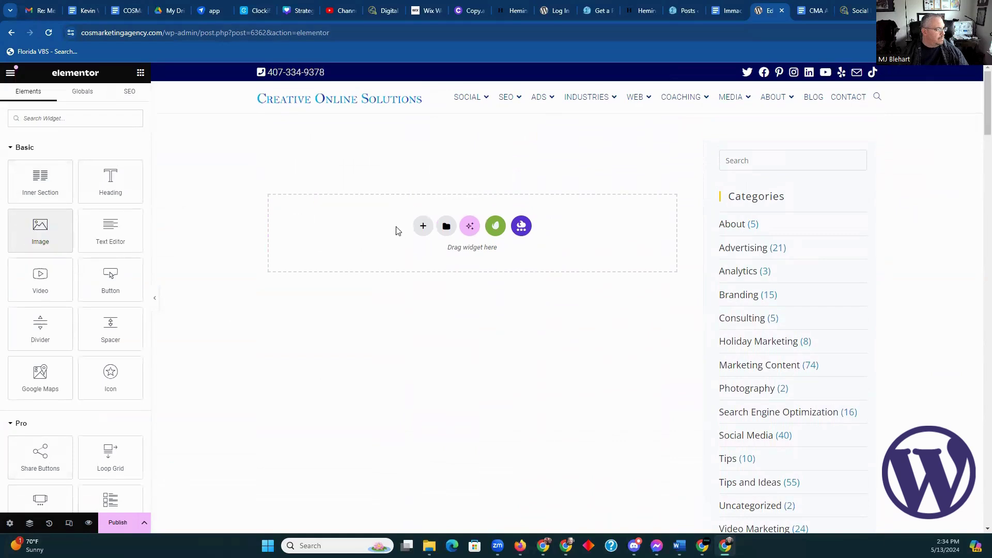
left_click_drag(48, 237, 415, 220)
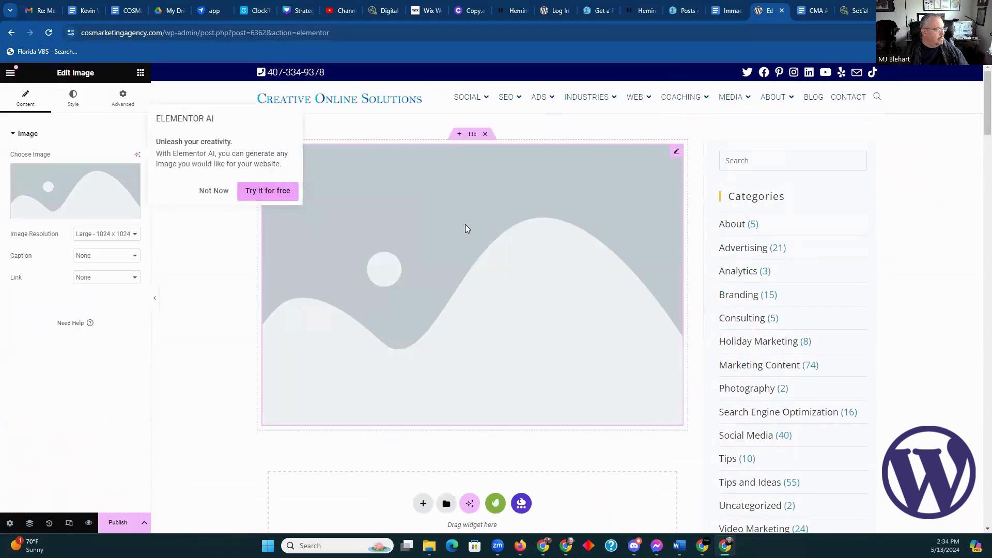
left_click(212, 191)
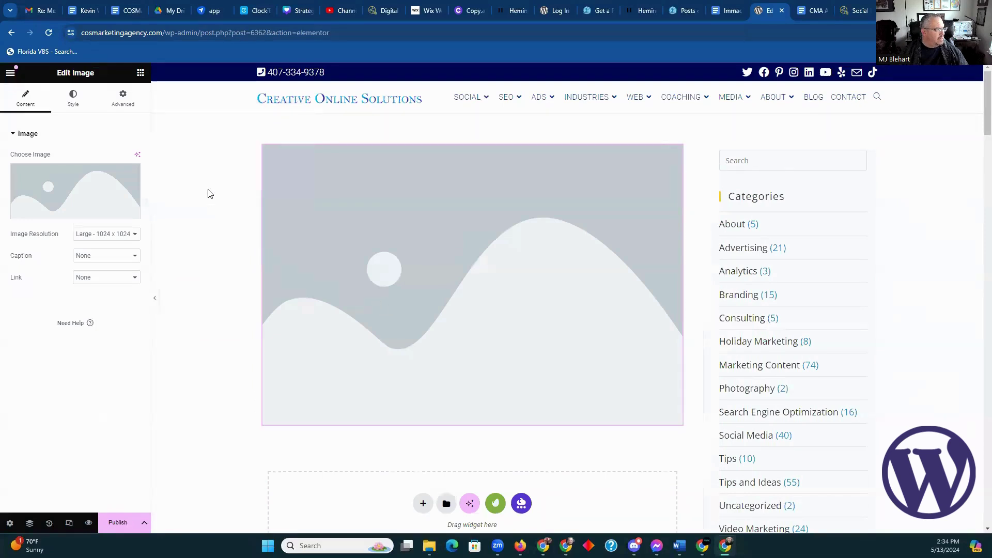
Step: Fill the image with the COS logo from the media library and publish the page
left_click(52, 204)
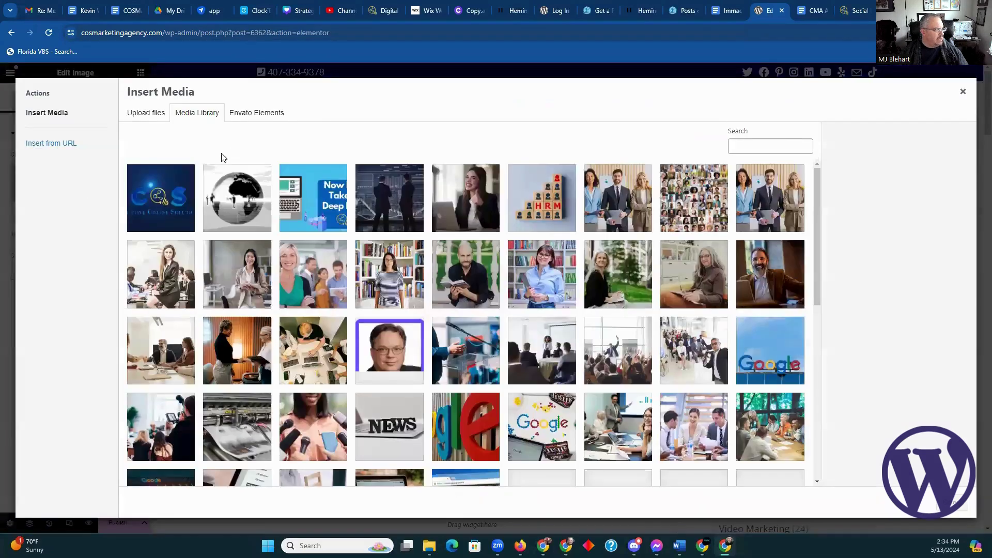
left_click(191, 195)
left_click(954, 504)
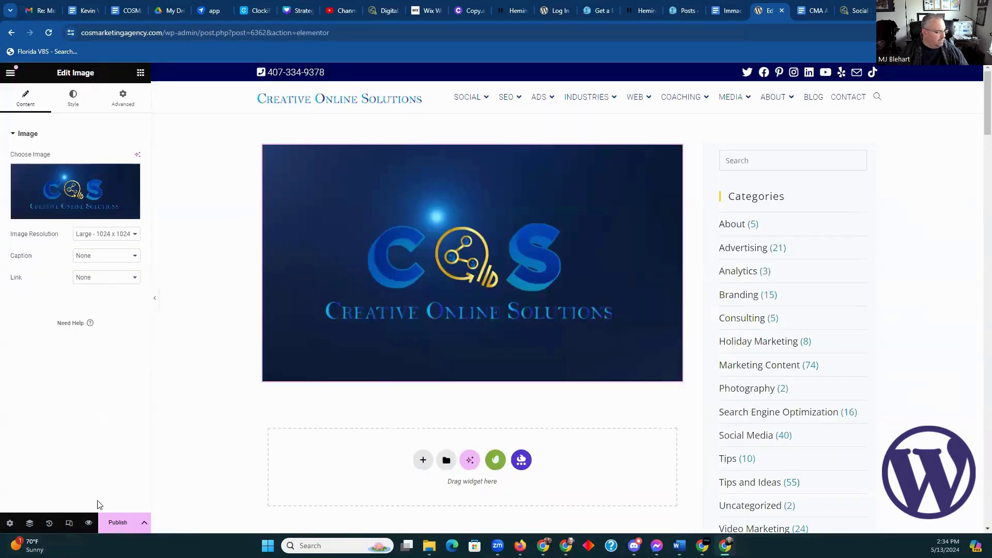
left_click(114, 523)
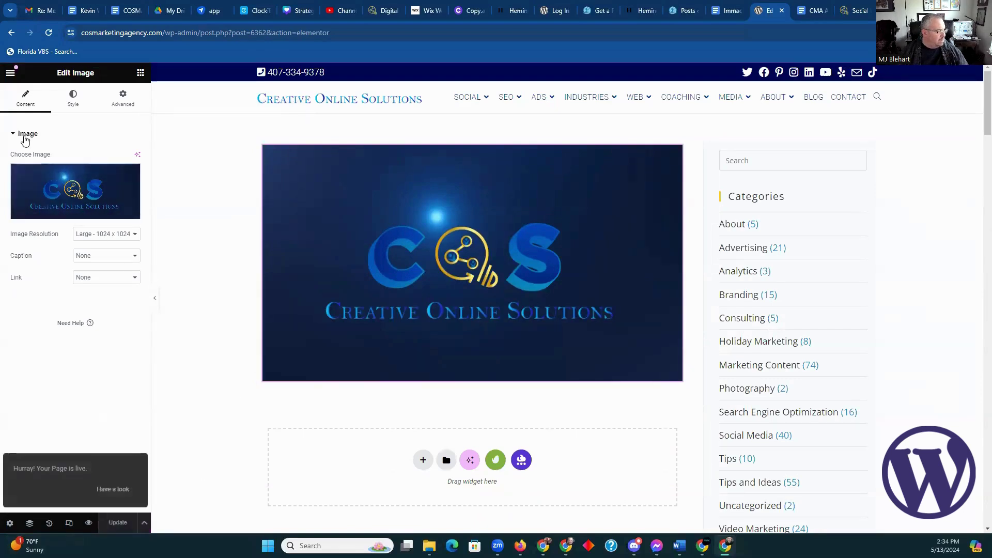
Step: Go back and open Pages > All Pages, scrolling the list to find the earlier draft
left_click(10, 33)
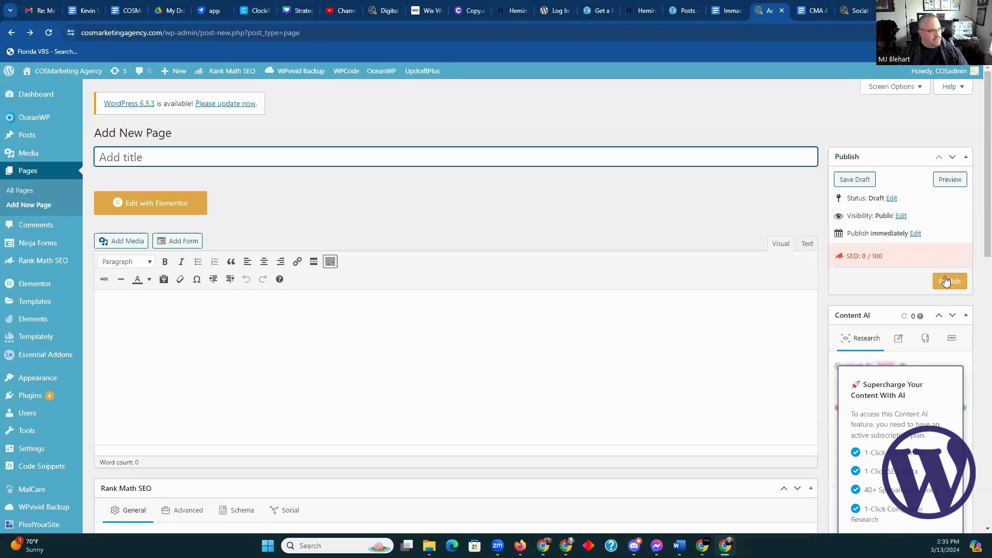
left_click(24, 172)
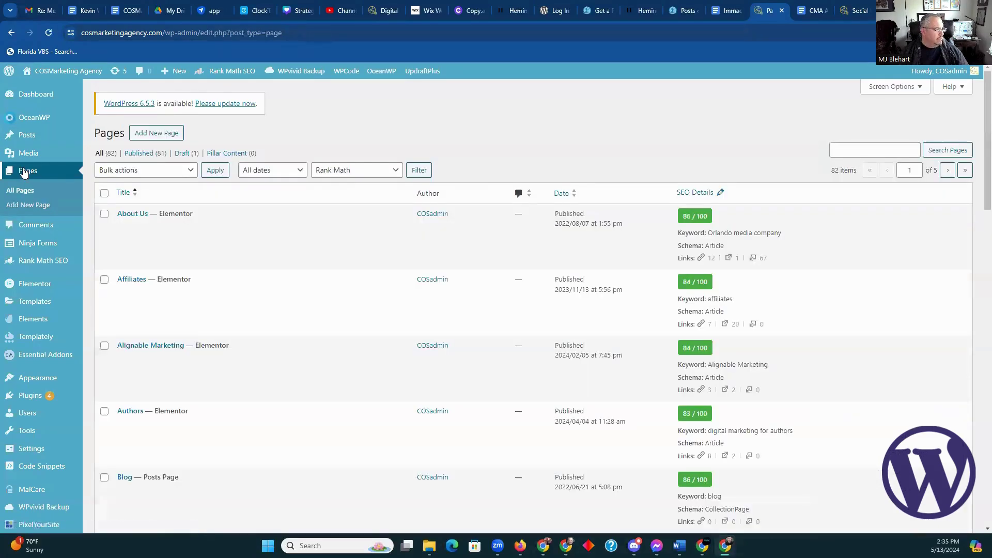
scroll(268, 267, "down", 7)
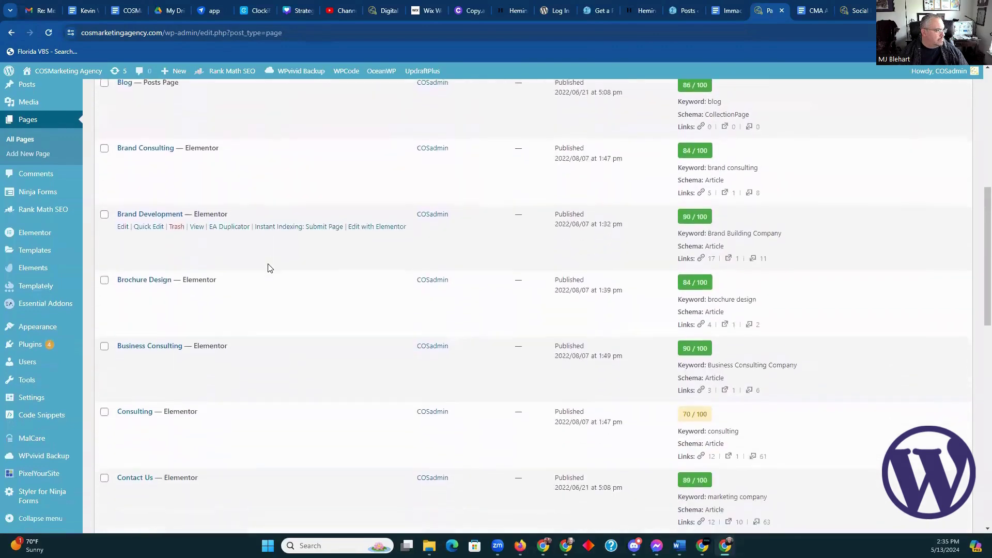
scroll(268, 268, "down", 3)
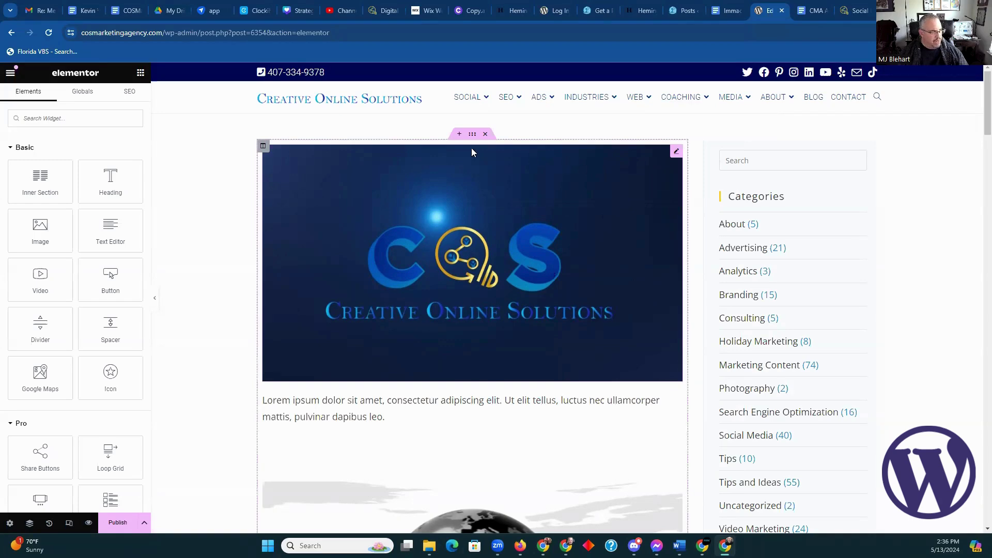
Step: In Elementor's SEO tab, enter 'new page experiment' as the Rank Math focus keyword
scroll(472, 149, "down", 5)
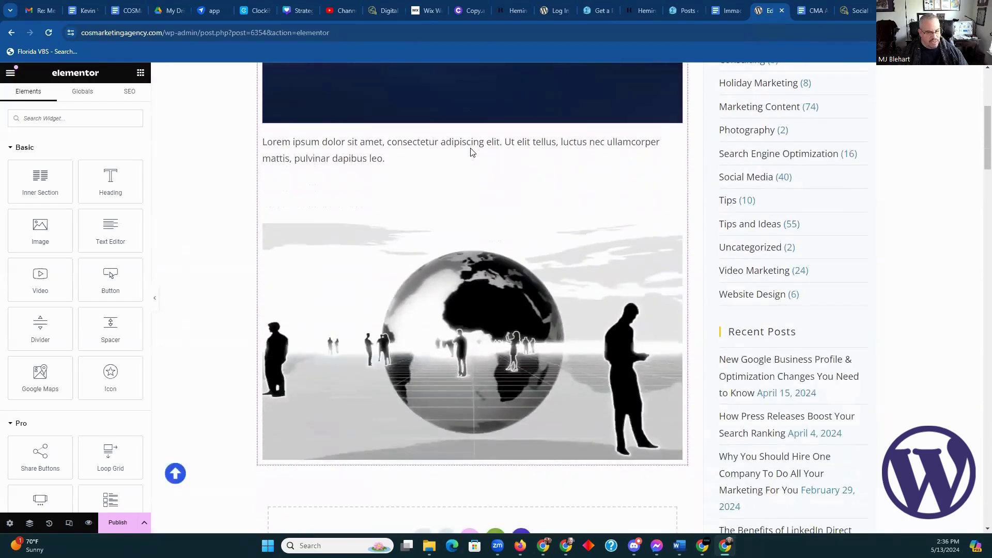
scroll(466, 153, "down", 1)
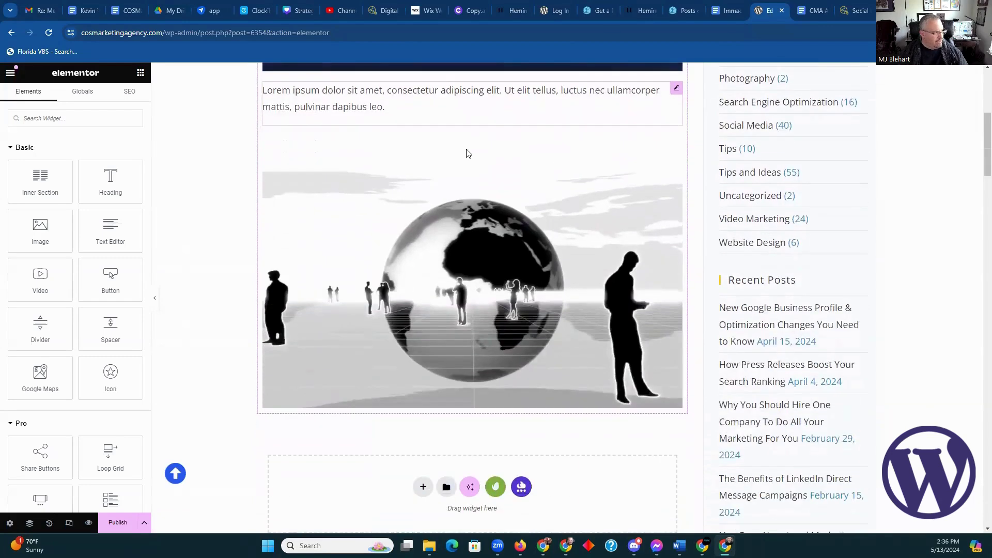
scroll(467, 153, "up", 5)
scroll(466, 154, "up", 1)
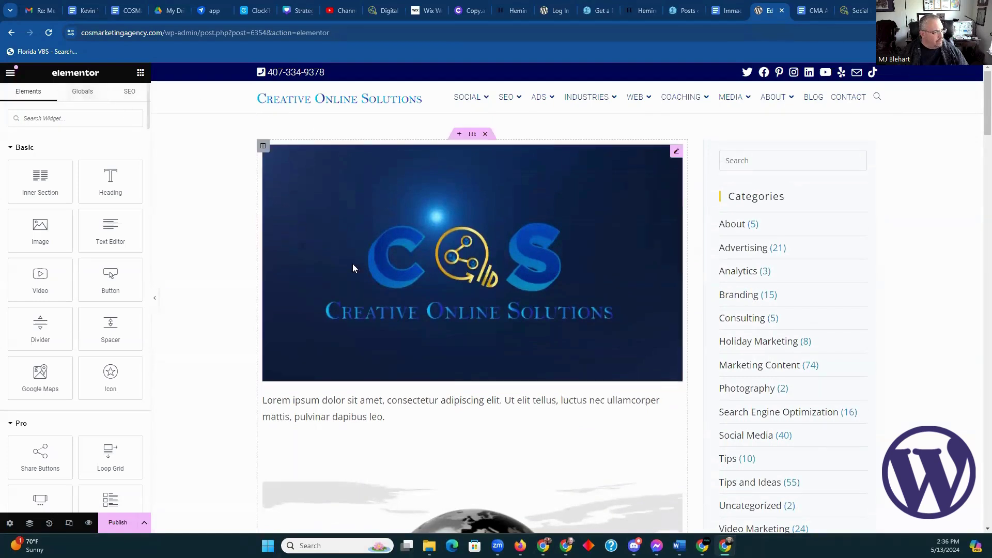
left_click(132, 92)
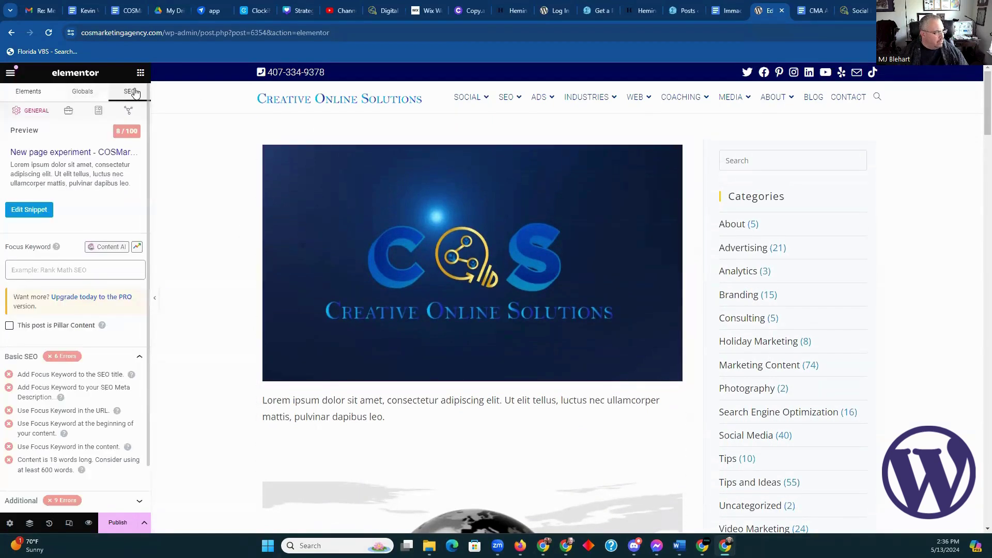
left_click(52, 272)
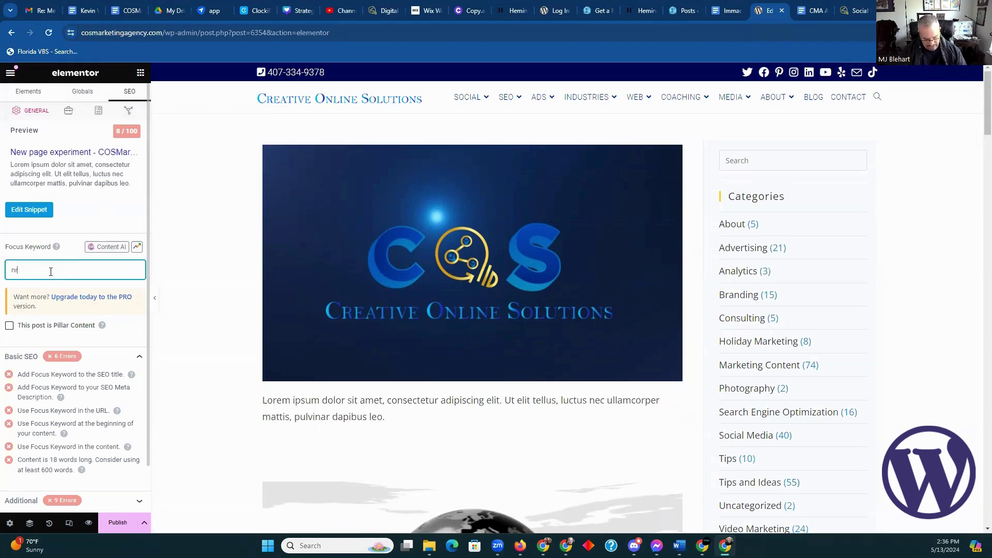
type("nre")
key("BackSpace")
key("BackSpace")
type("ewe")
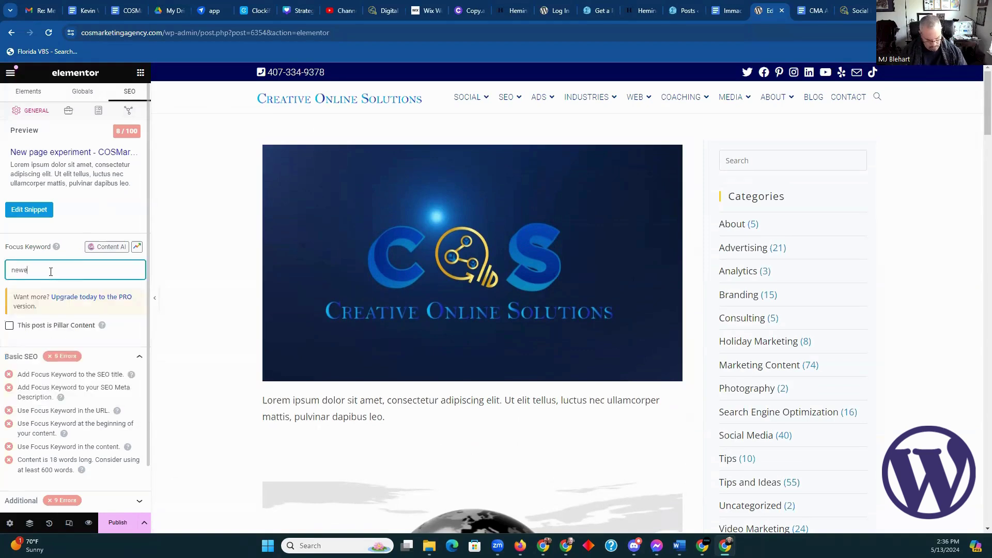
type(" page e")
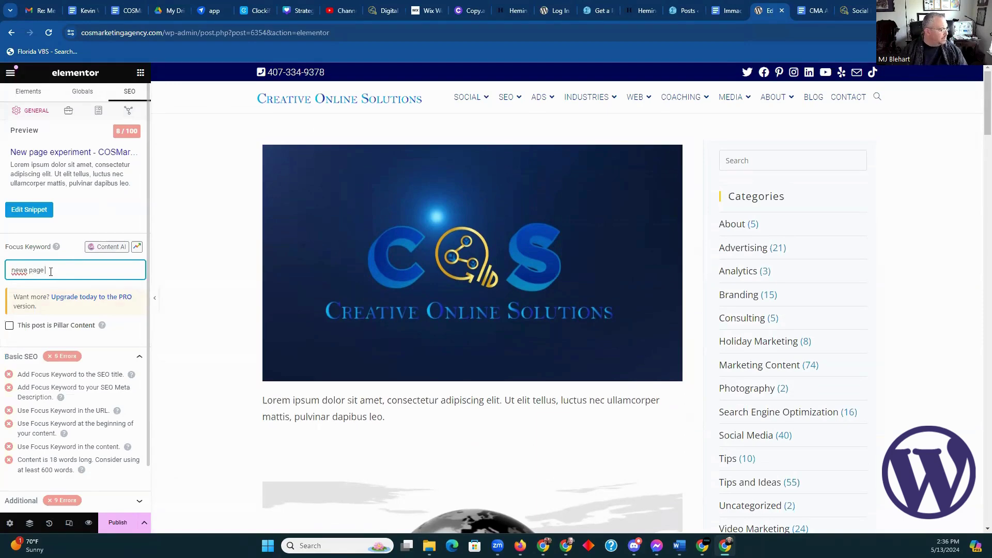
key("BackSpace")
key("BackSpace")
key("BackSpace")
key("BackSpace")
key("BackSpace")
key("BackSpace")
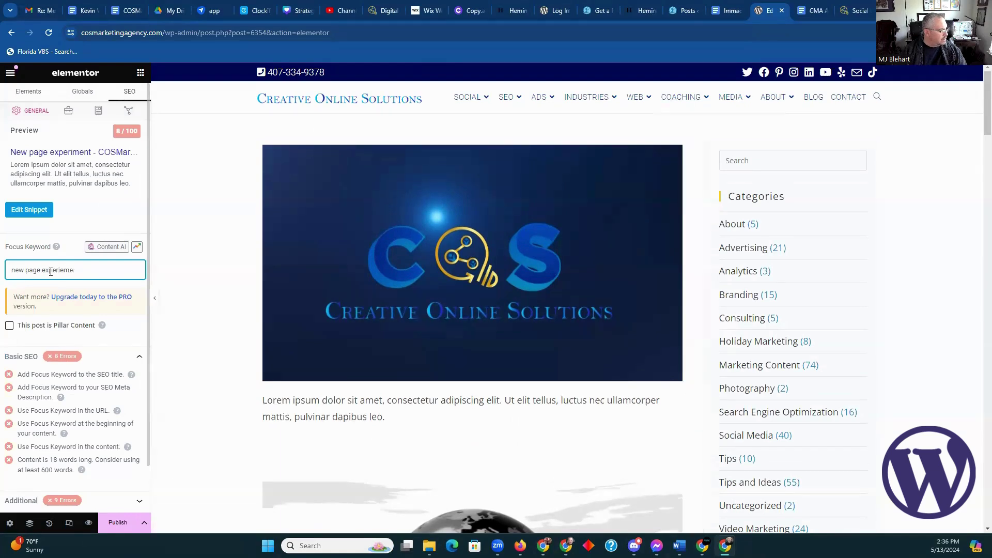
key("Return")
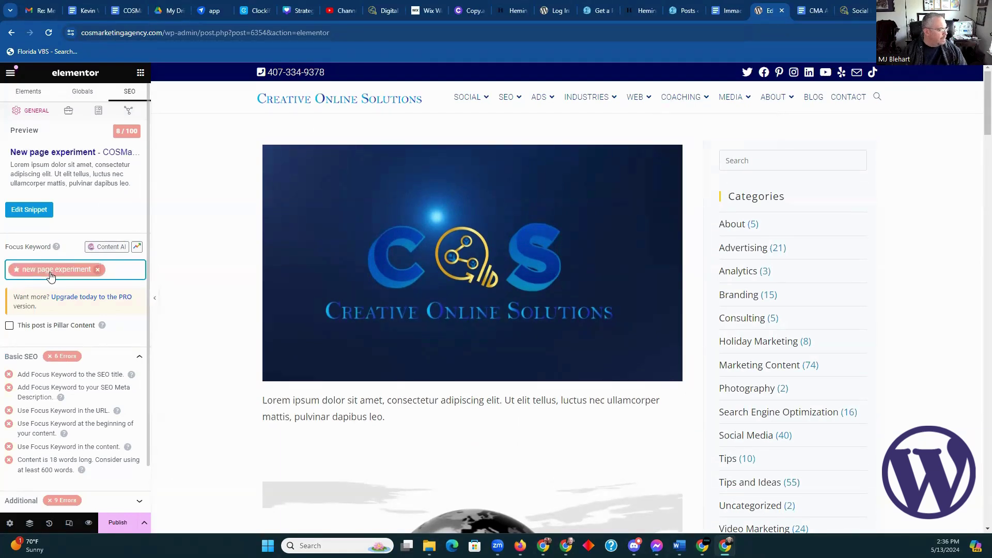
Step: Replace the lorem ipsum snippet description with a 143-character one beginning 'I am a new page experiment'
left_click(29, 209)
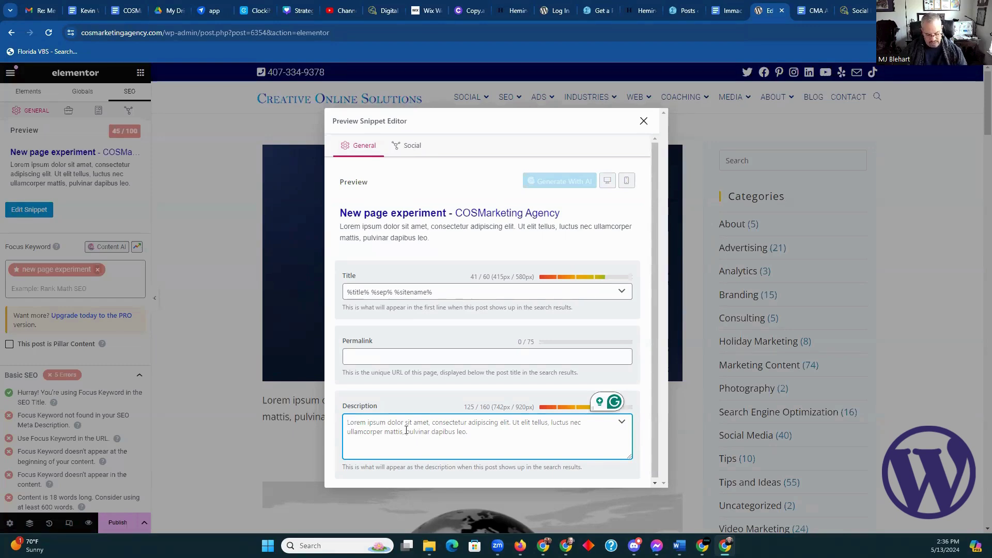
key("ctrl+a")
key("BackSpace")
type("I am a new -ag")
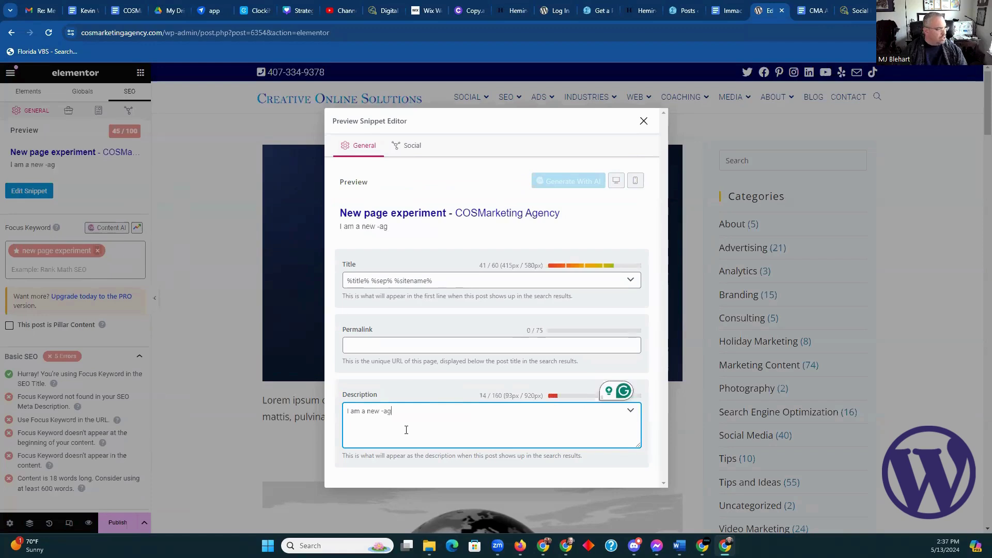
type("e")
key("BackSpace")
key("BackSpace")
key("BackSpace")
key("BackSpace")
key("BackSpace")
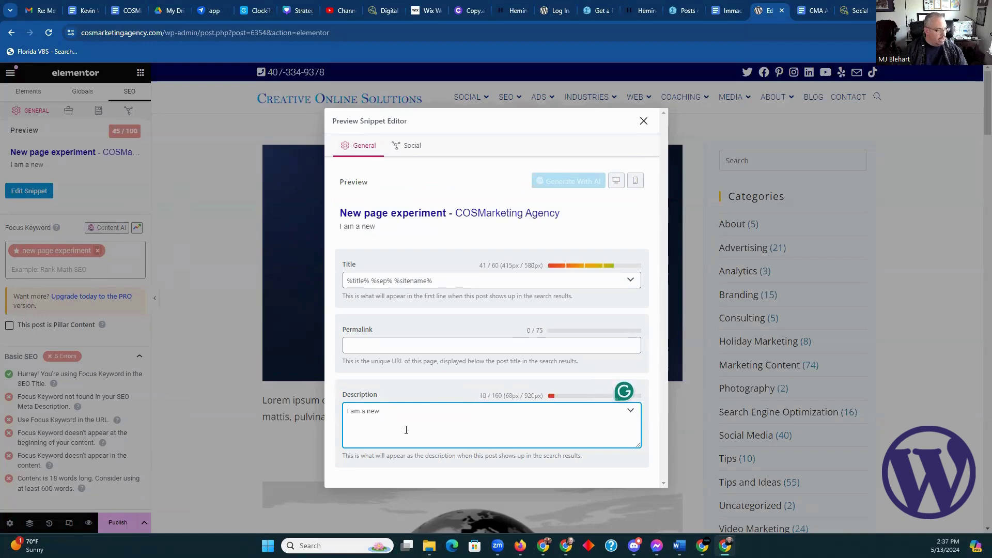
type("page")
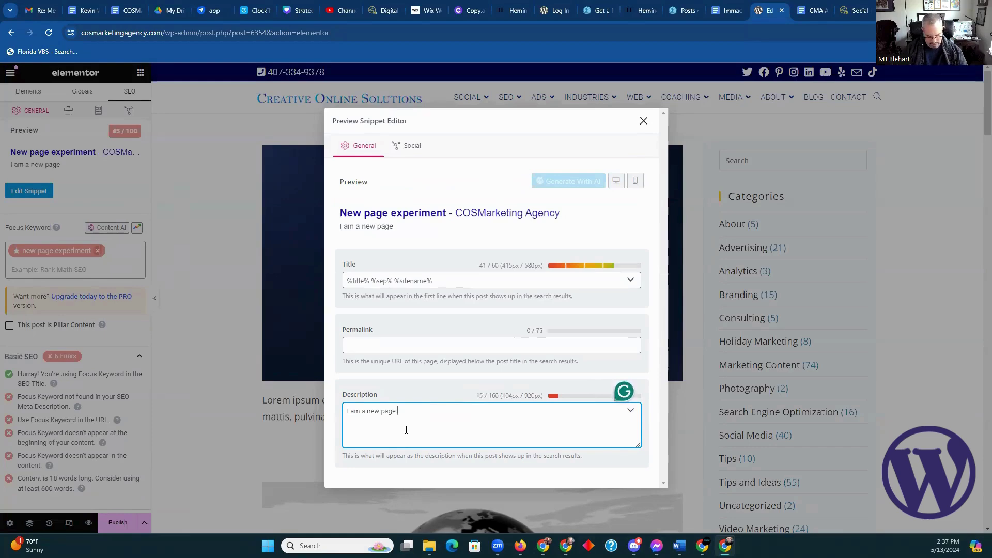
type(" experiment")
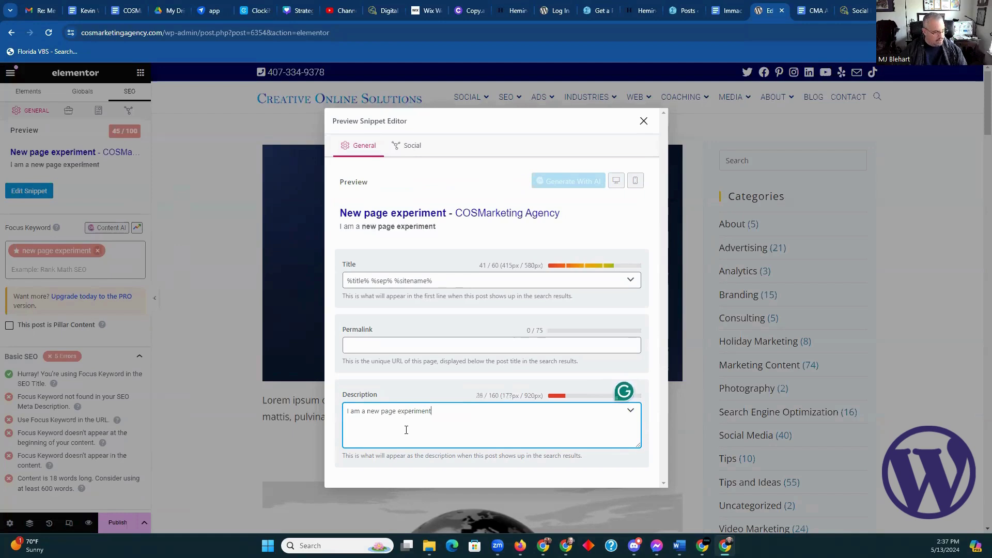
type(". If I wer")
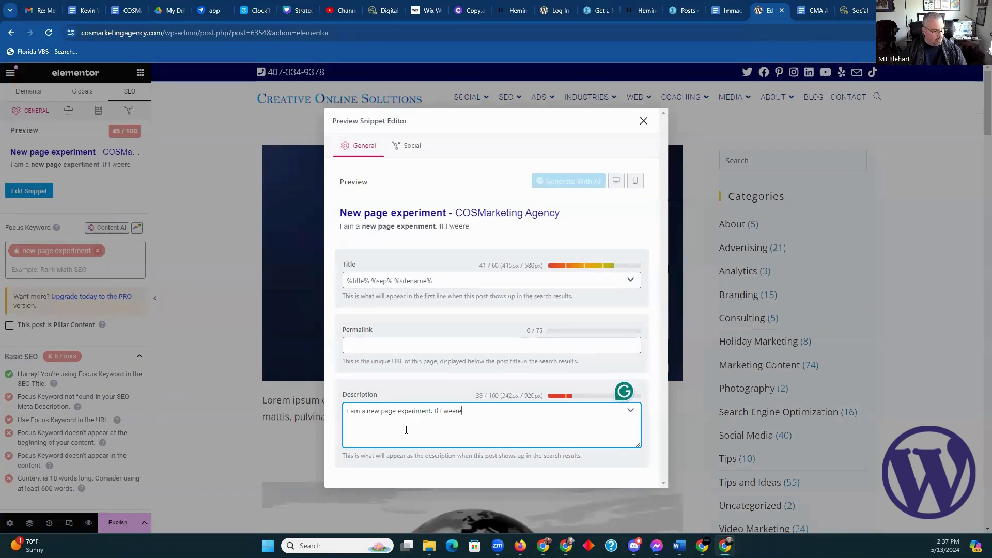
type("e an actual pa")
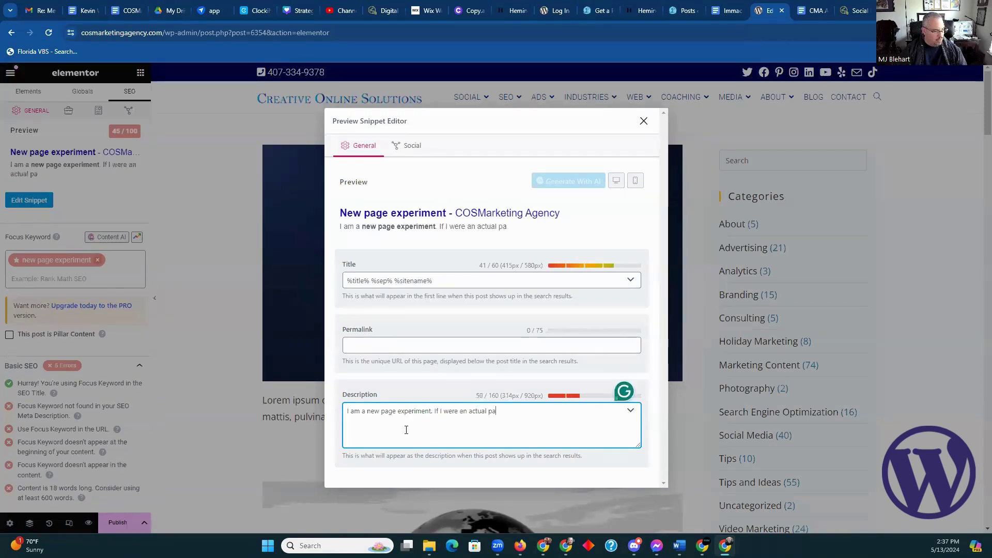
type("ge something inter")
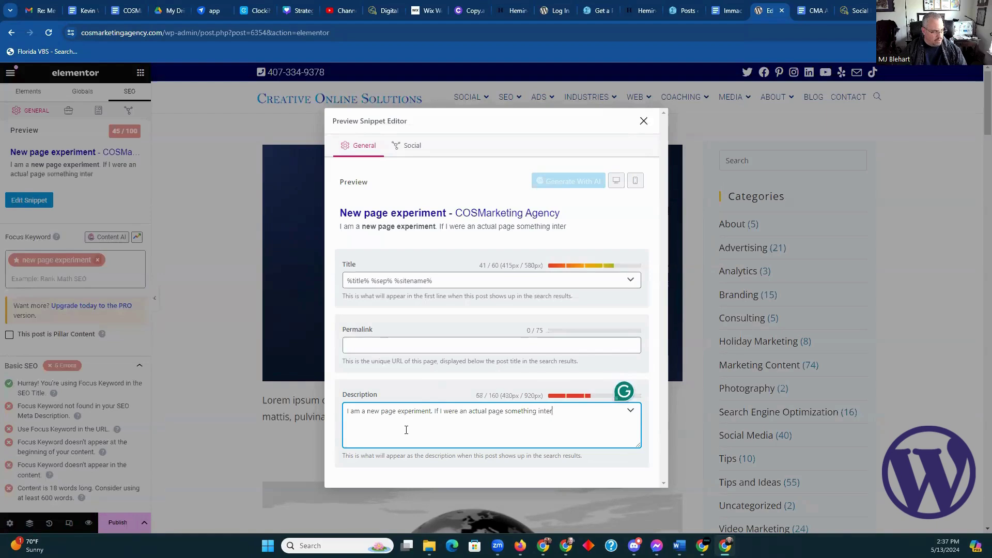
type("esting wou;d b")
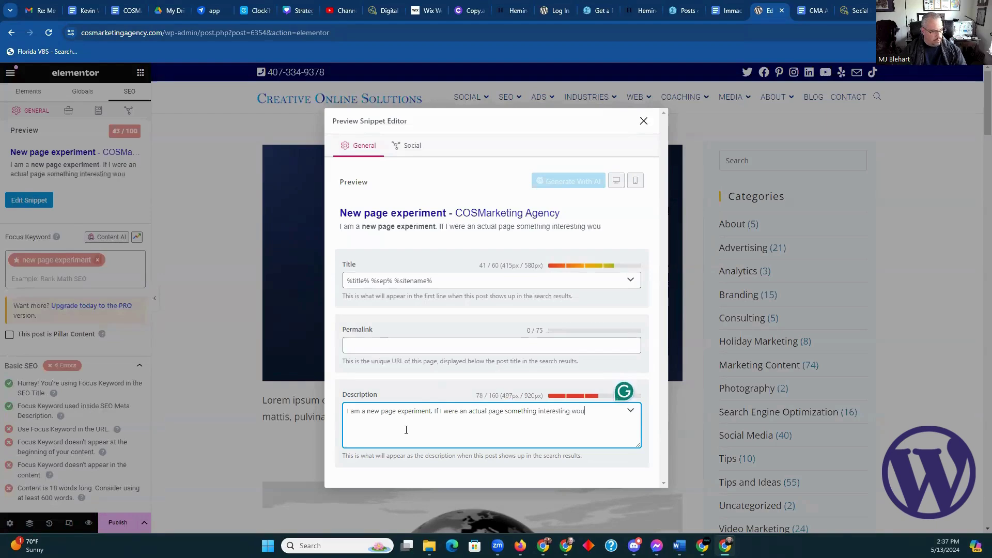
key("BackSpace")
key("BackSpace")
key("BackSpace")
key("BackSpace")
key("BackSpace")
key("BackSpace")
key("BackSpace")
type("would be here.")
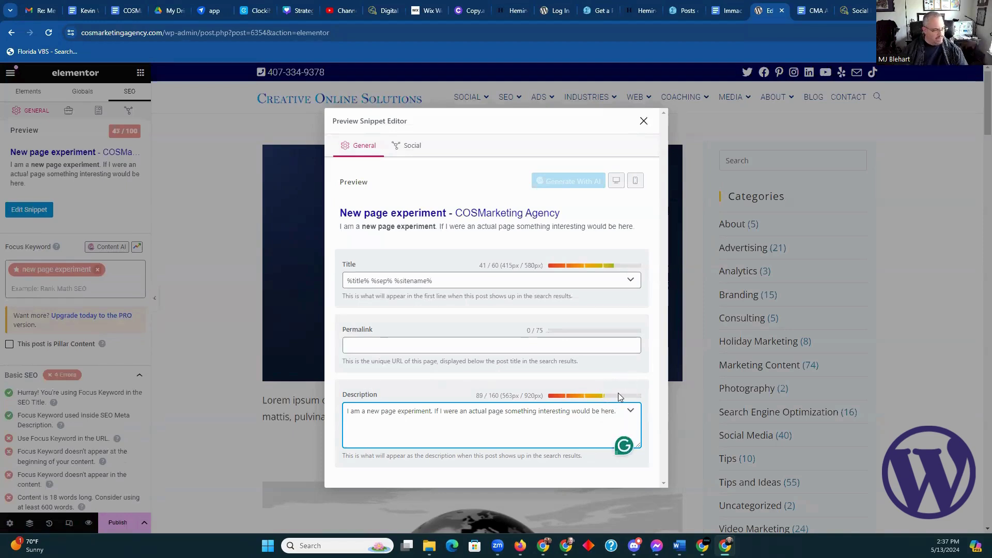
type("This i")
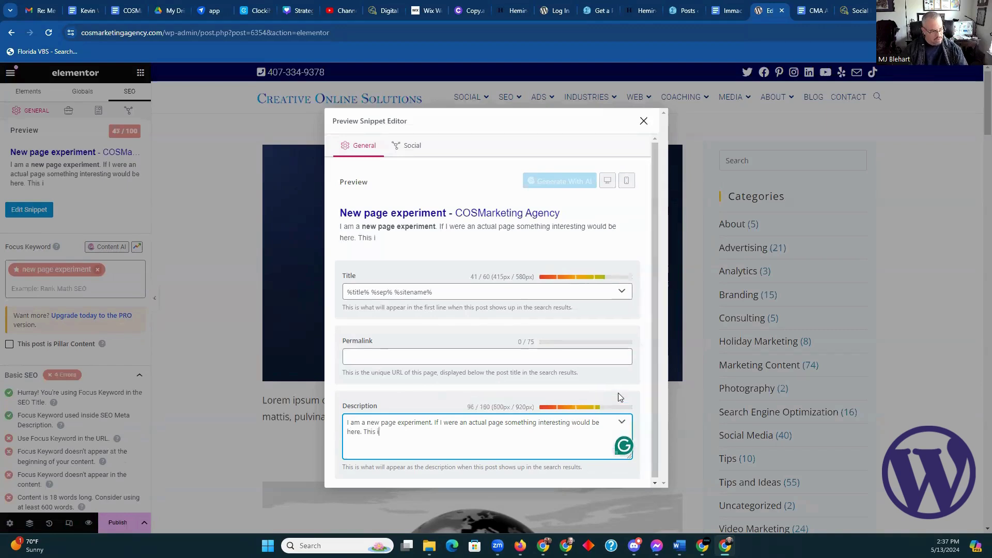
type("s added text")
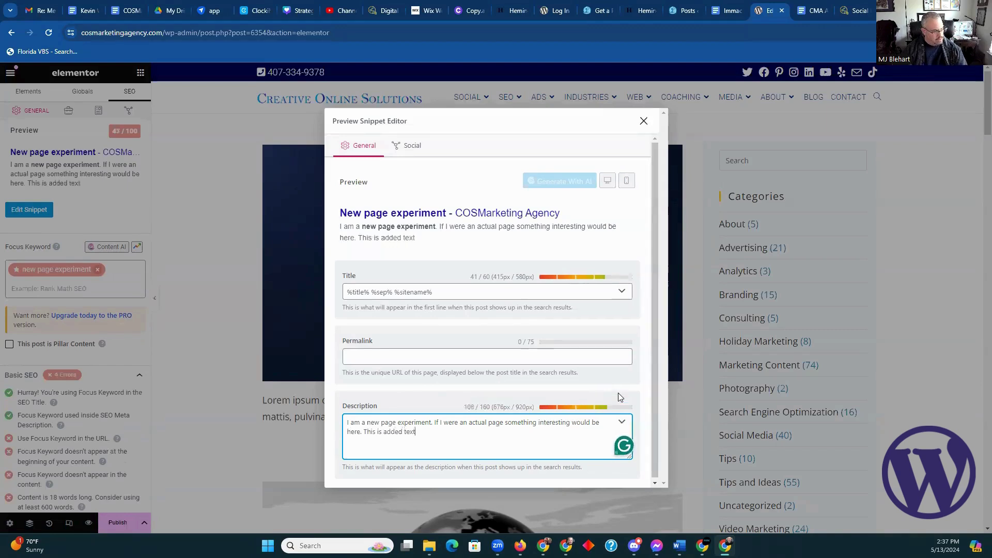
type(" for green")
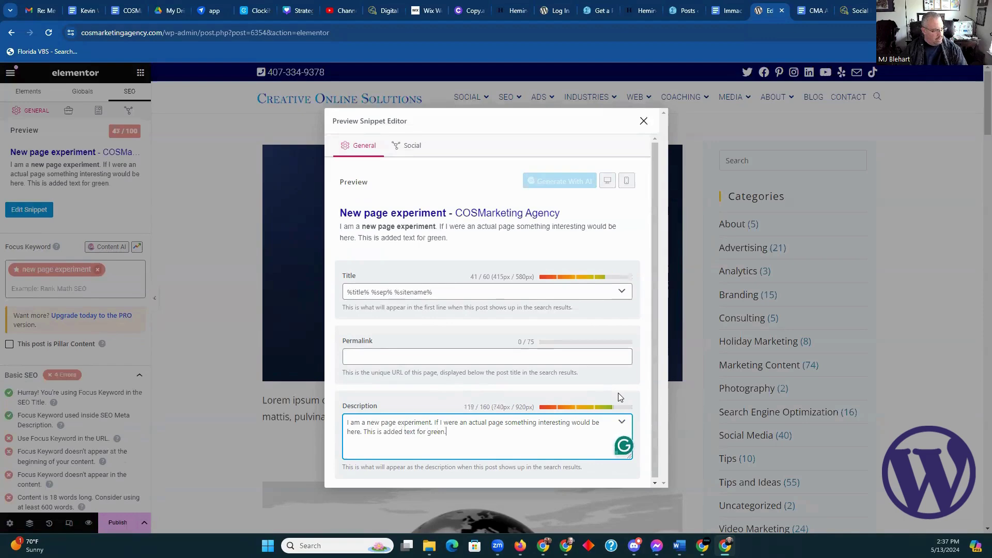
type(". Now")
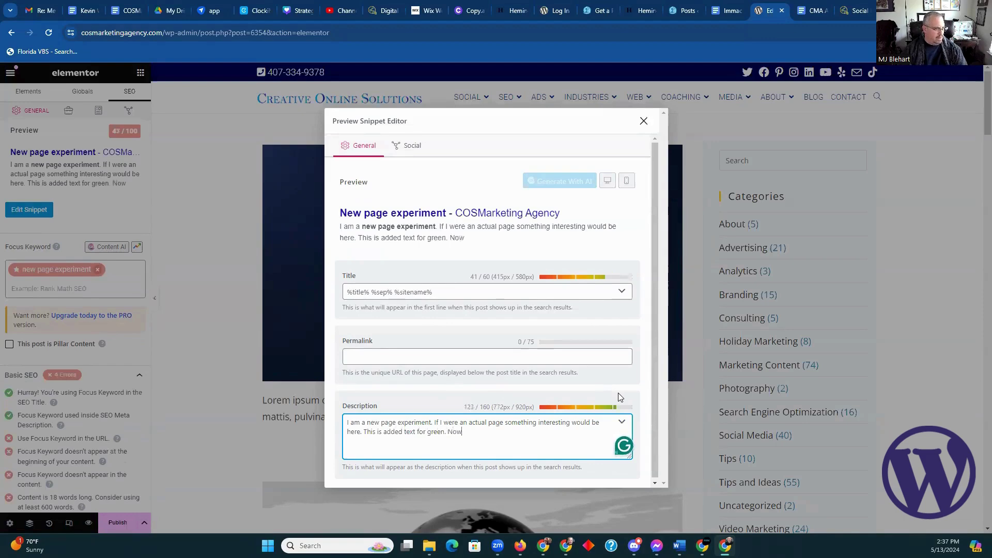
type(" it's a good length.")
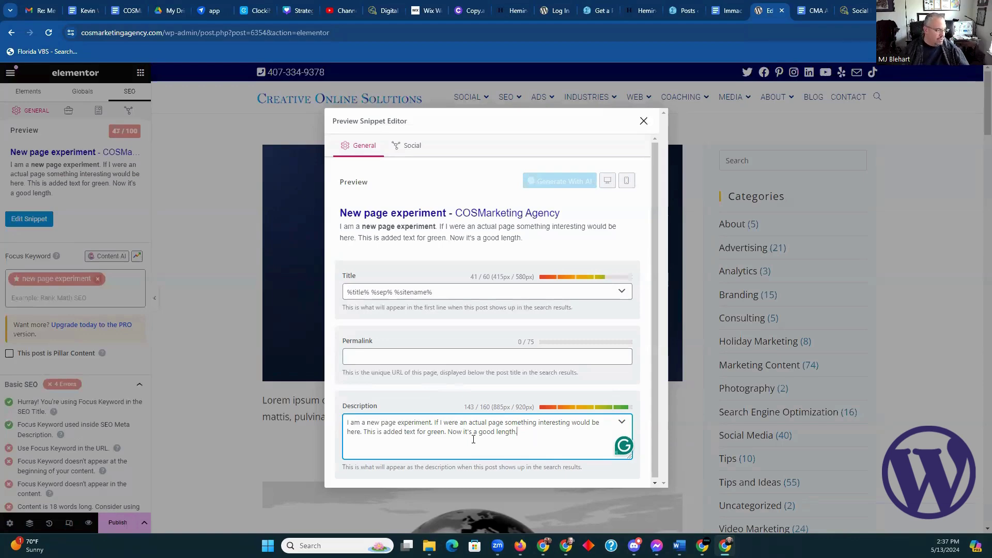
left_click(644, 122)
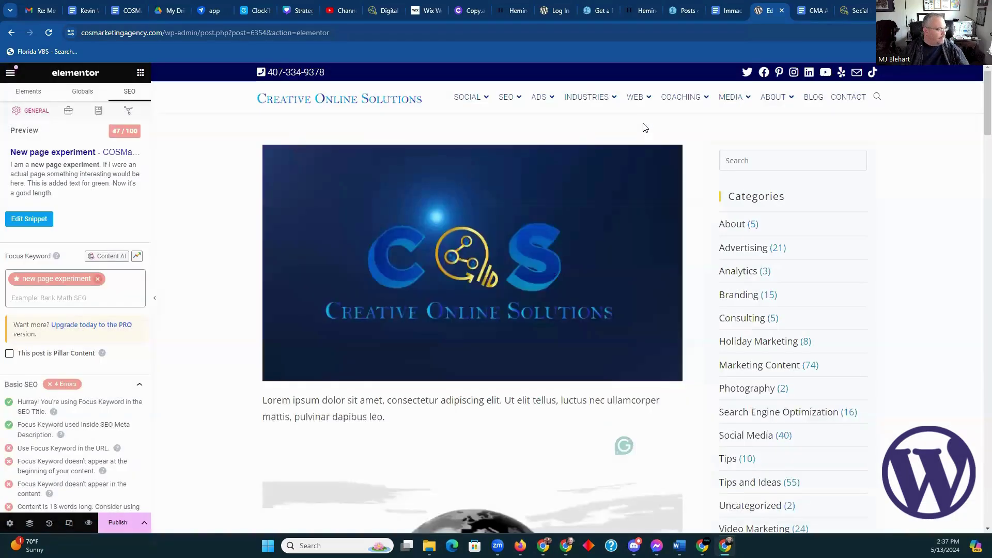
Step: Save the New page experiment as a draft from the Publish menu
left_click(144, 523)
left_click(46, 460)
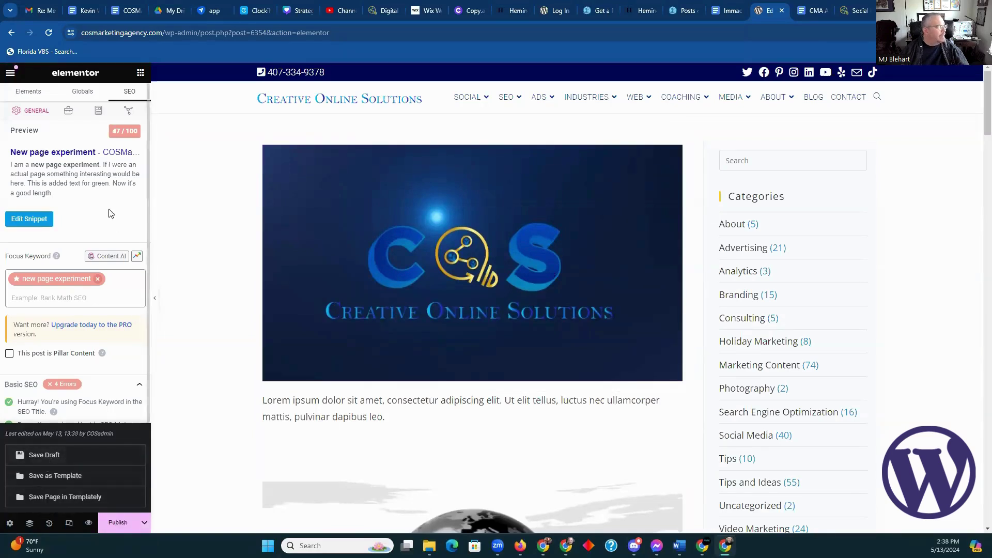
scroll(111, 287, "down", 2)
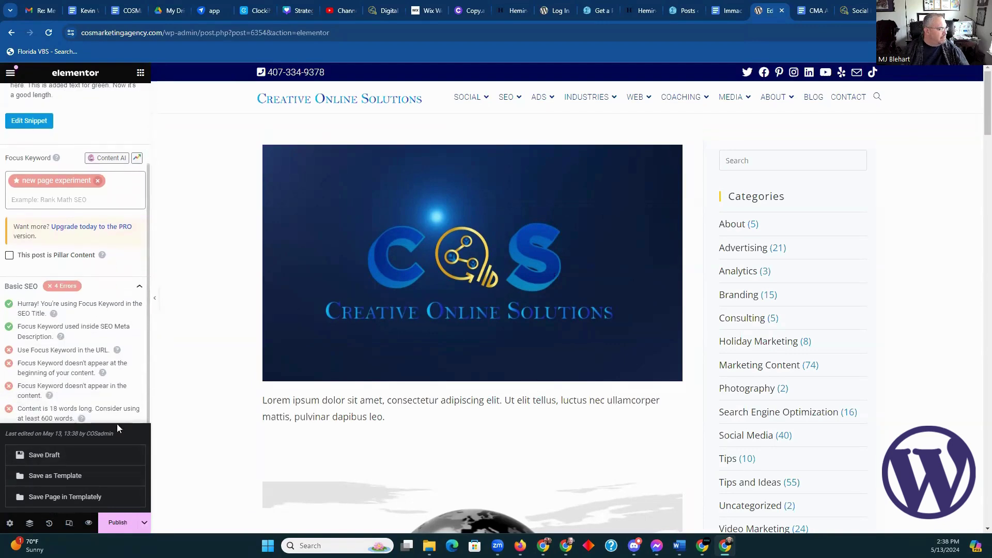
left_click(159, 397)
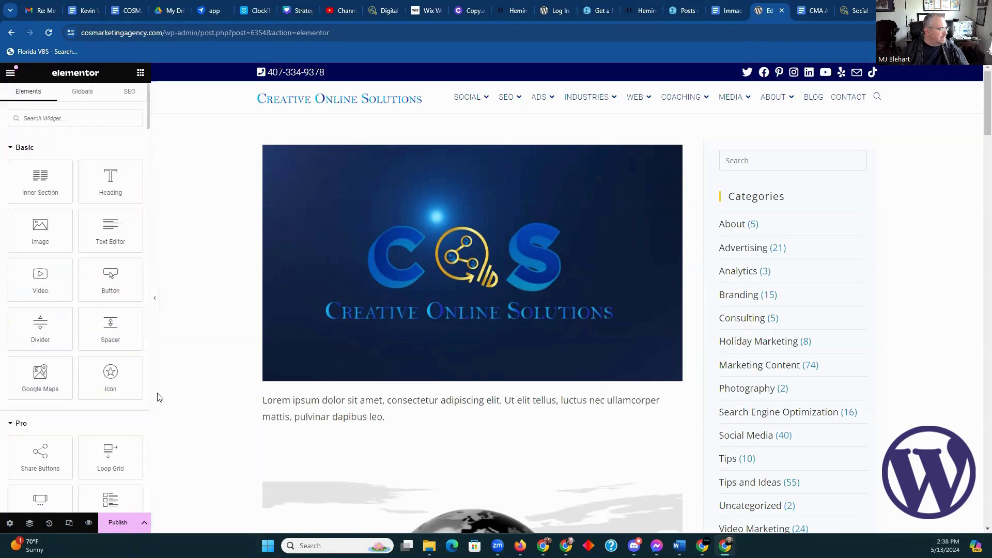
Step: Recheck the Rank Math SEO results (55/100), then return to the page's WordPress edit screen
left_click(130, 91)
scroll(69, 289, "down", 2)
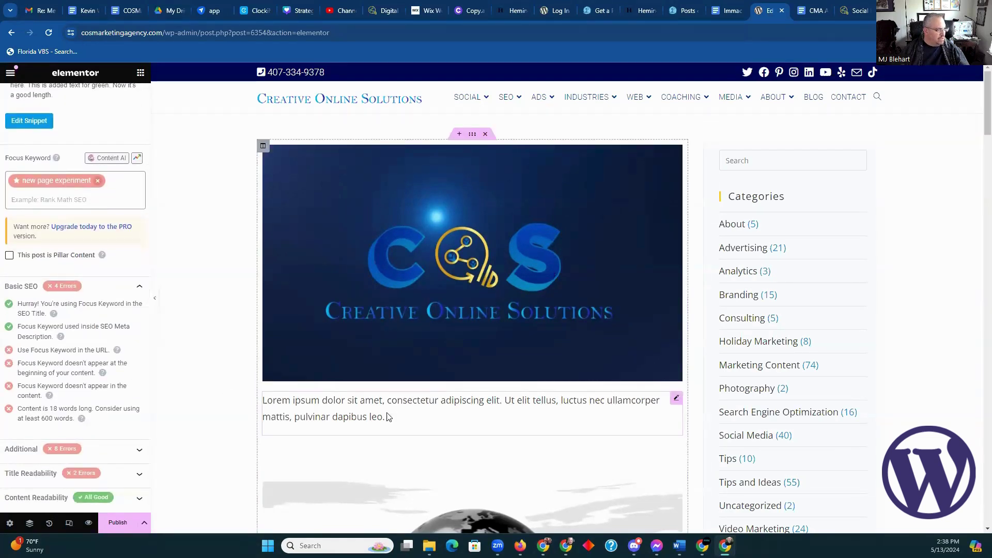
scroll(357, 401, "down", 3)
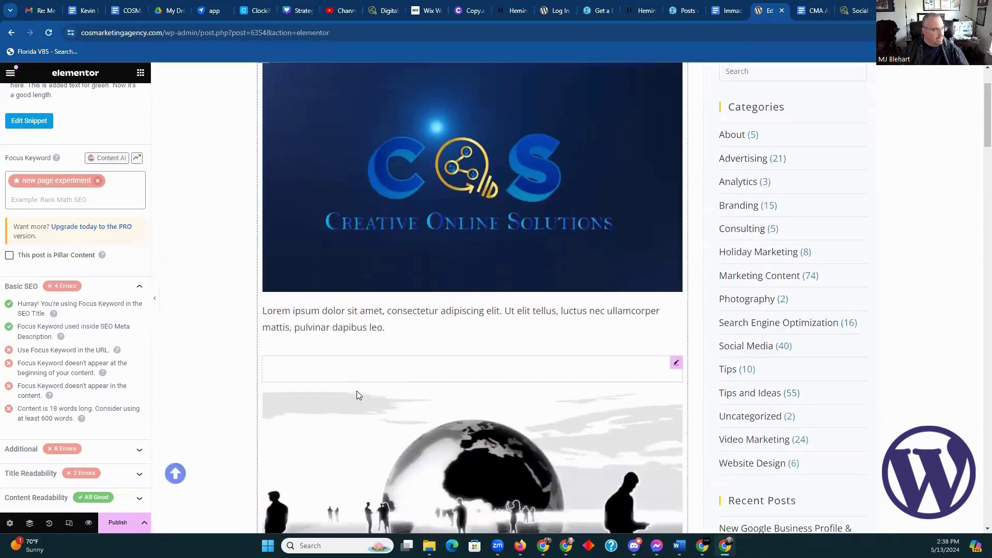
scroll(357, 394, "up", 2)
scroll(357, 394, "up", 1)
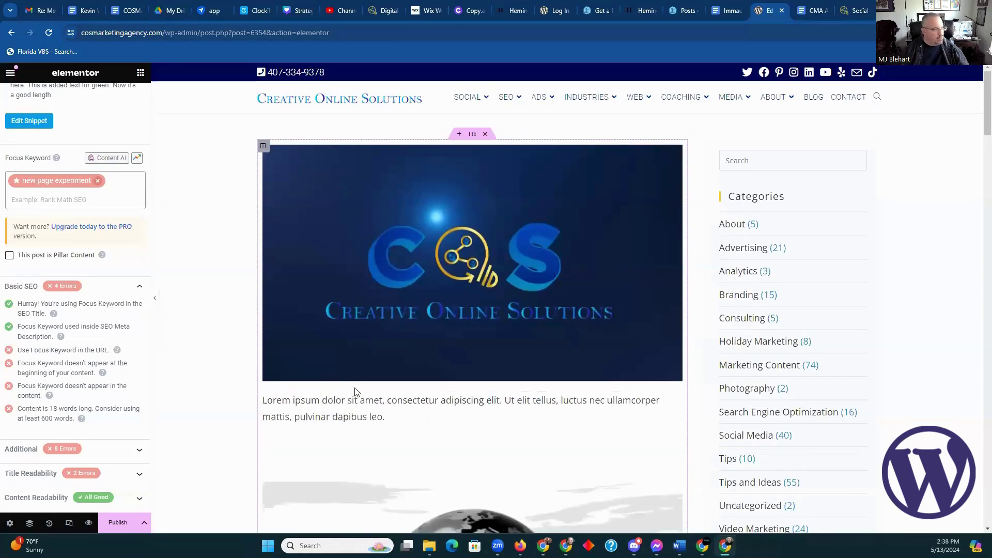
left_click(12, 33)
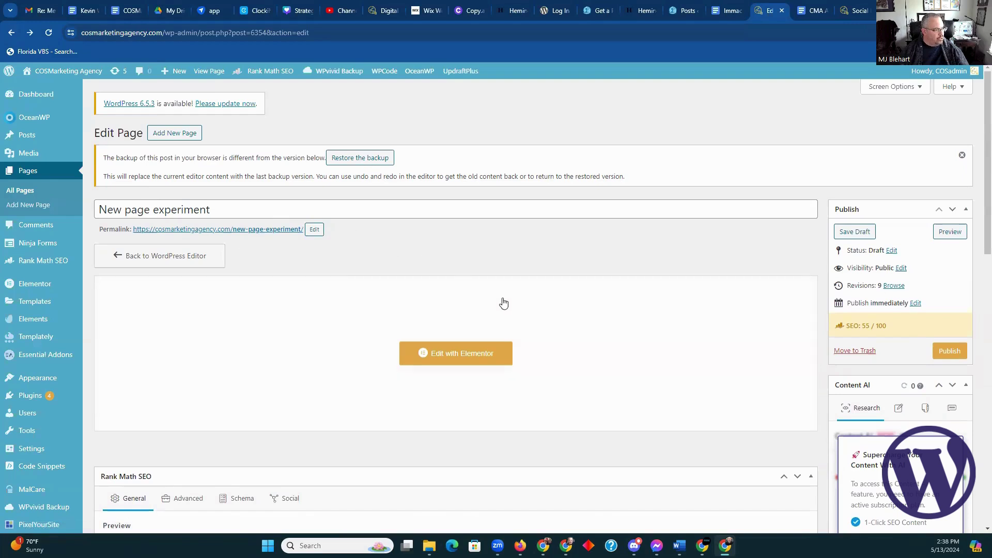
Step: Filter All Pages by Published, then Draft, and open the New page experiment draft
left_click(28, 175)
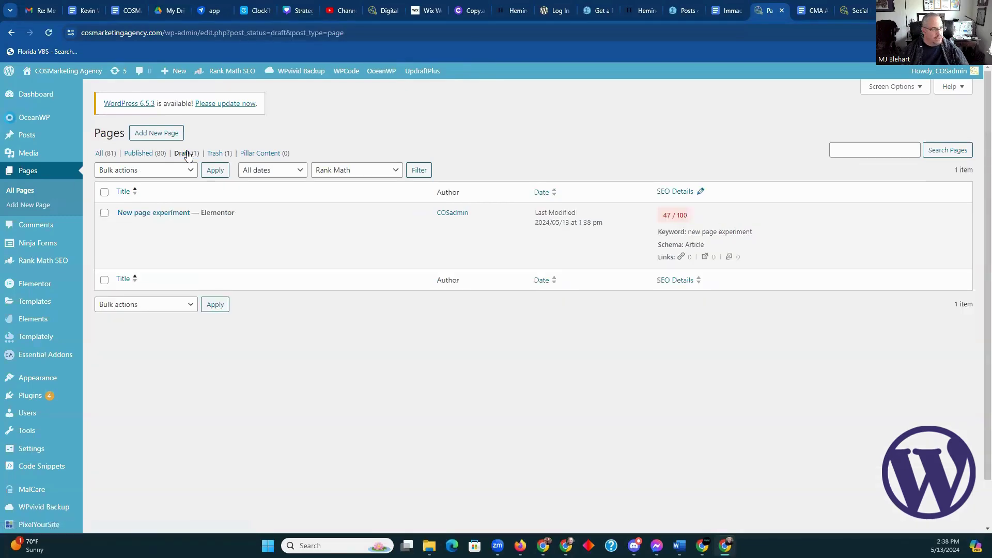
left_click(132, 155)
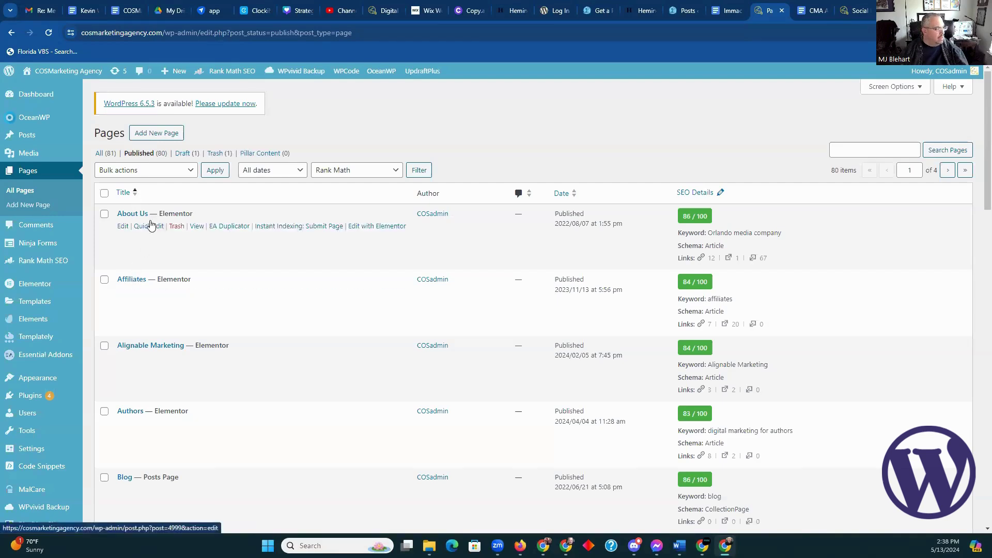
left_click(184, 153)
left_click(173, 214)
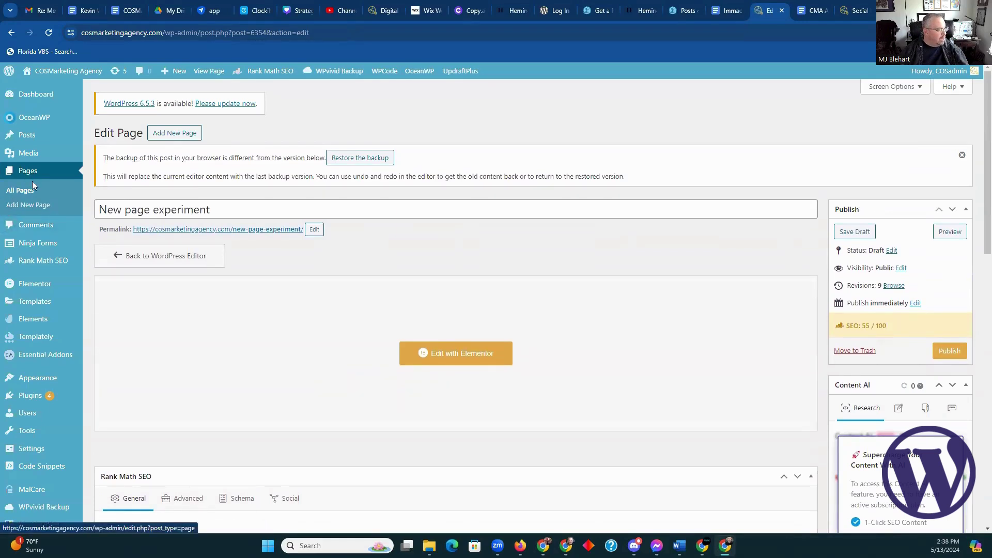
Step: Go to the Appearance > Menus editor
scroll(287, 271, "down", 2)
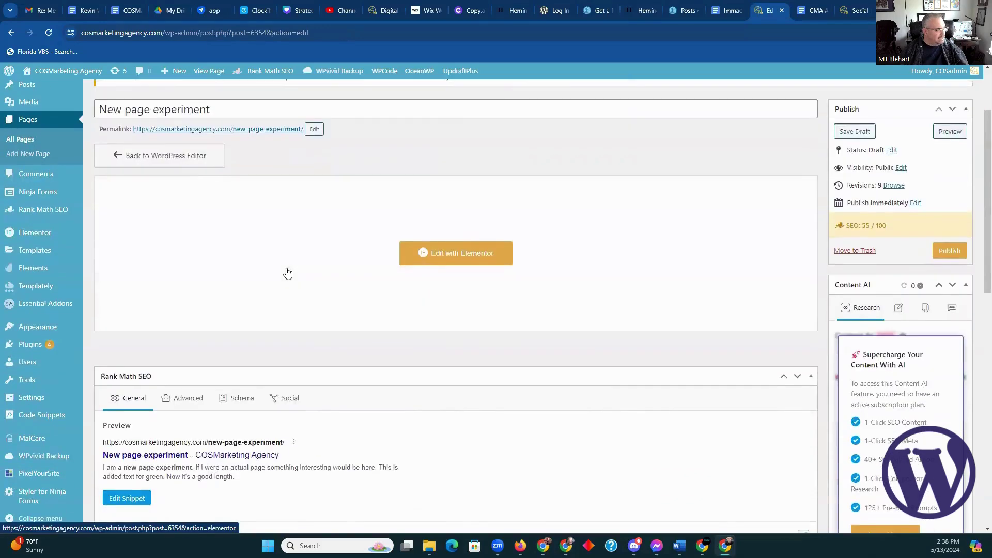
scroll(287, 273, "down", 1)
mouse_move(26, 335)
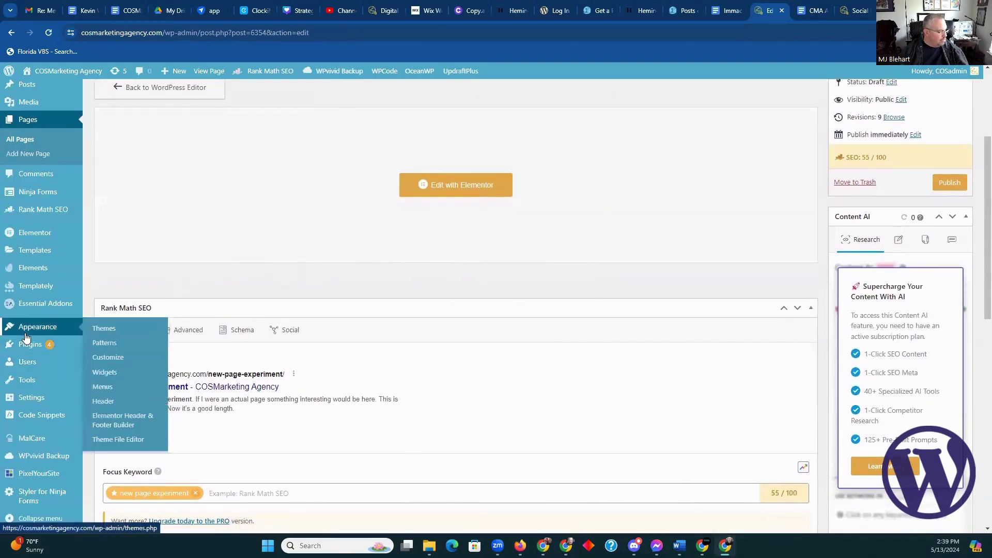
left_click(109, 392)
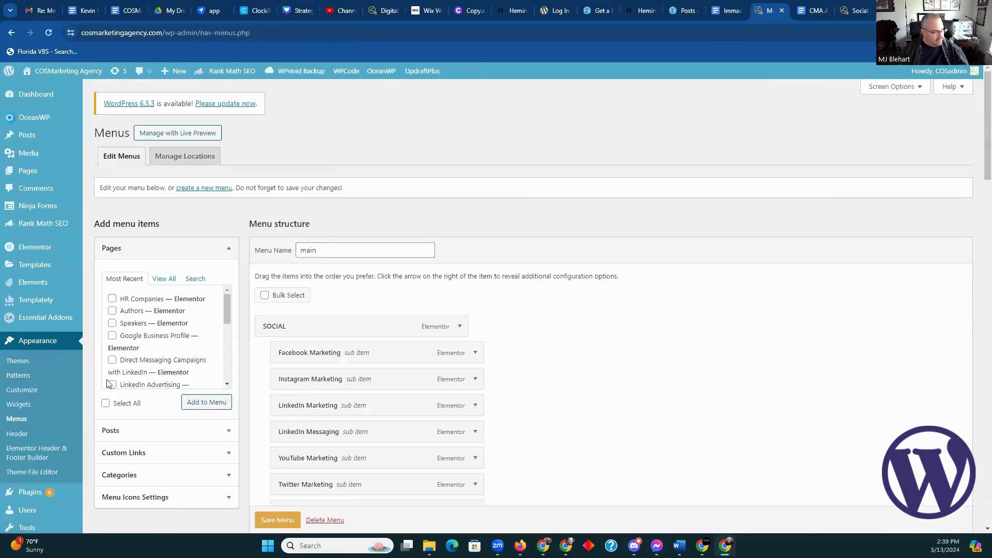
Step: Scroll through the main menu's SOCIAL, SEO, ADS and INDUSTRIES groups
scroll(727, 262, "down", 2)
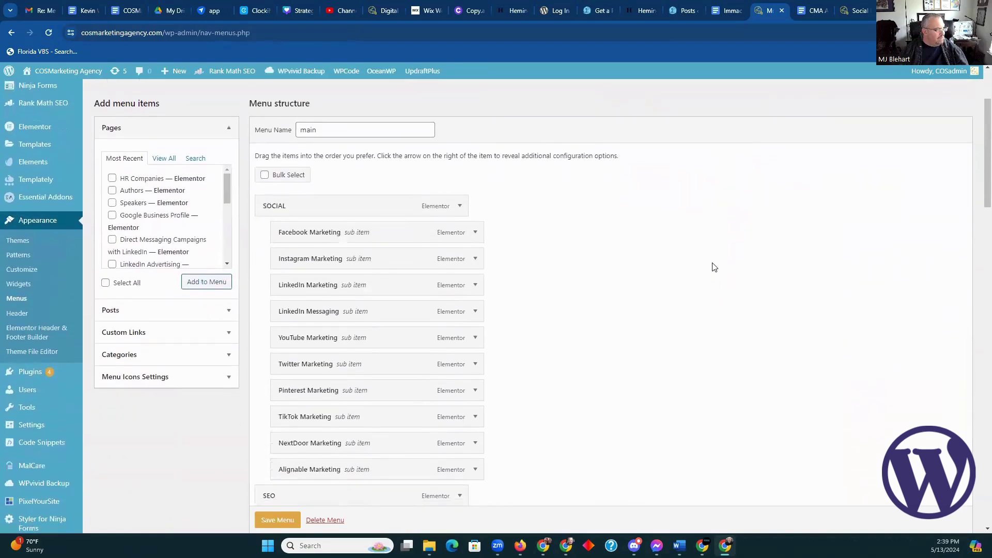
scroll(692, 274, "up", 1)
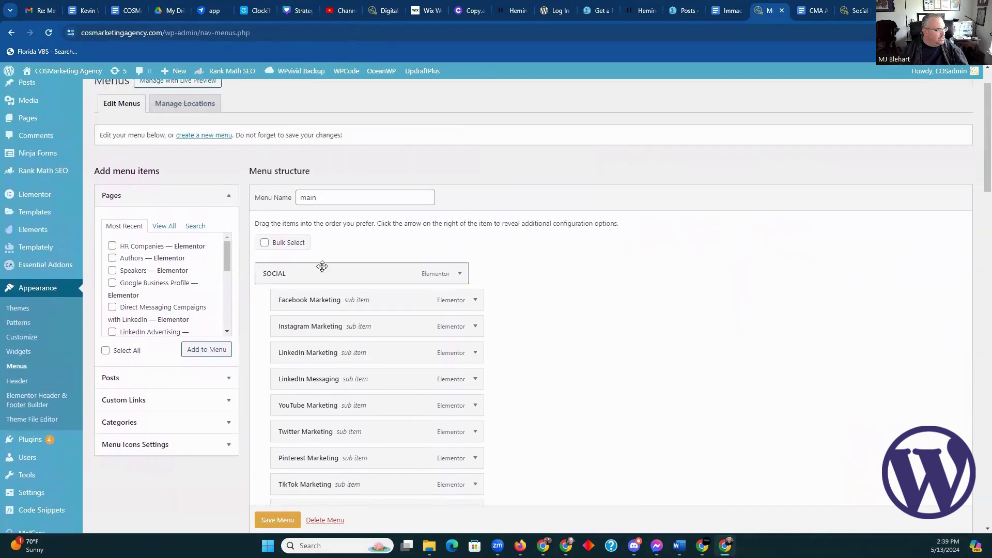
scroll(324, 227, "down", 5)
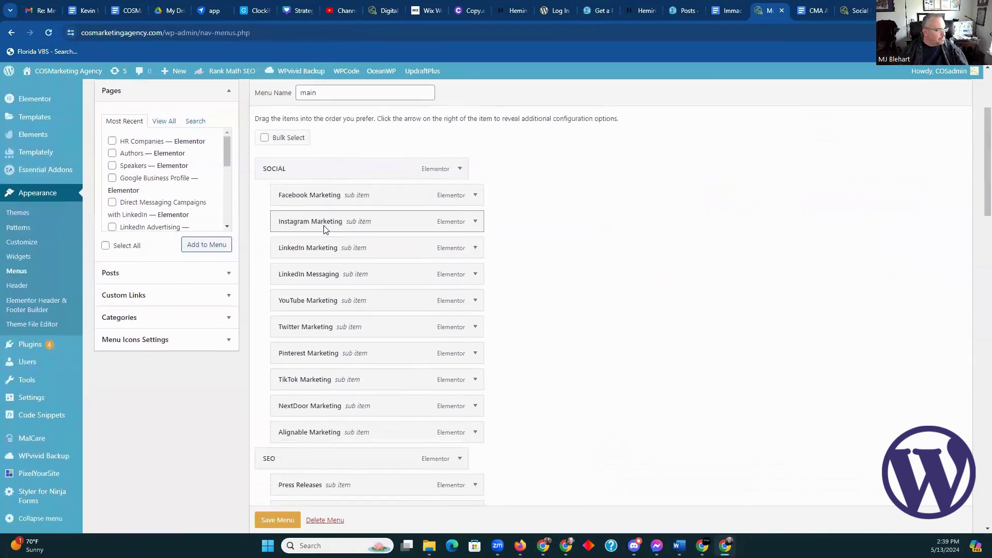
scroll(325, 229, "up", 3)
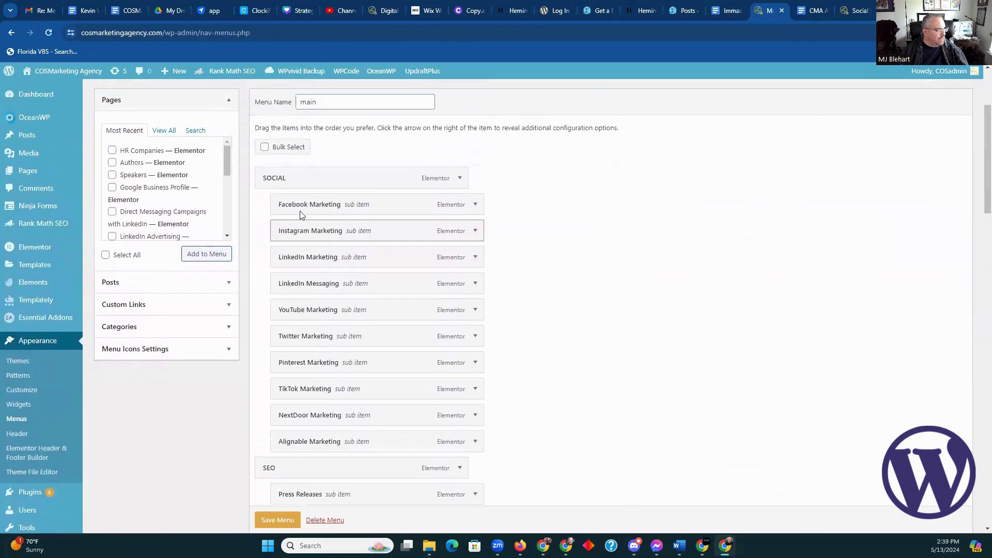
scroll(290, 191, "down", 1)
scroll(292, 294, "down", 2)
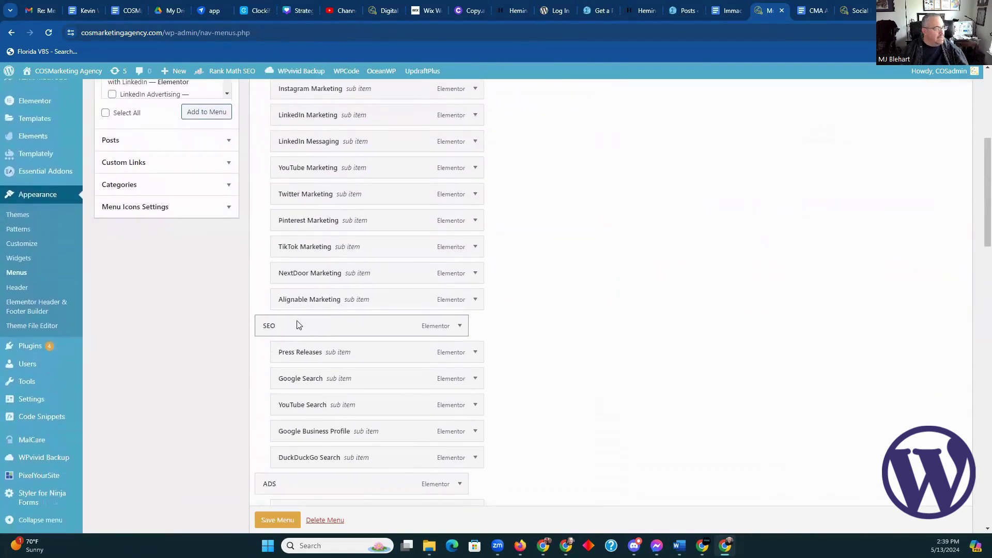
scroll(299, 333, "down", 6)
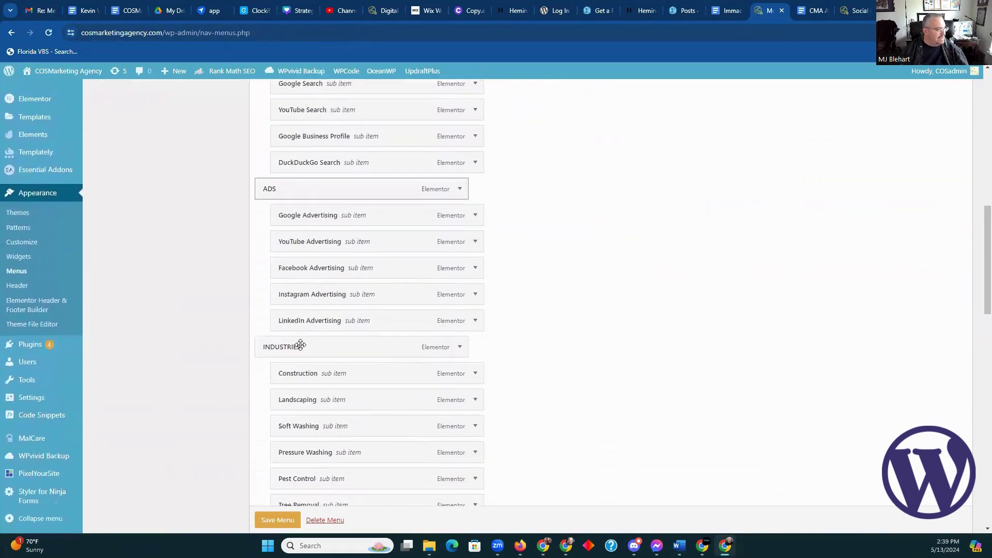
Step: Compare with the live site's SEO and Industries dropdowns, then return to the menu editor
left_click(859, 5)
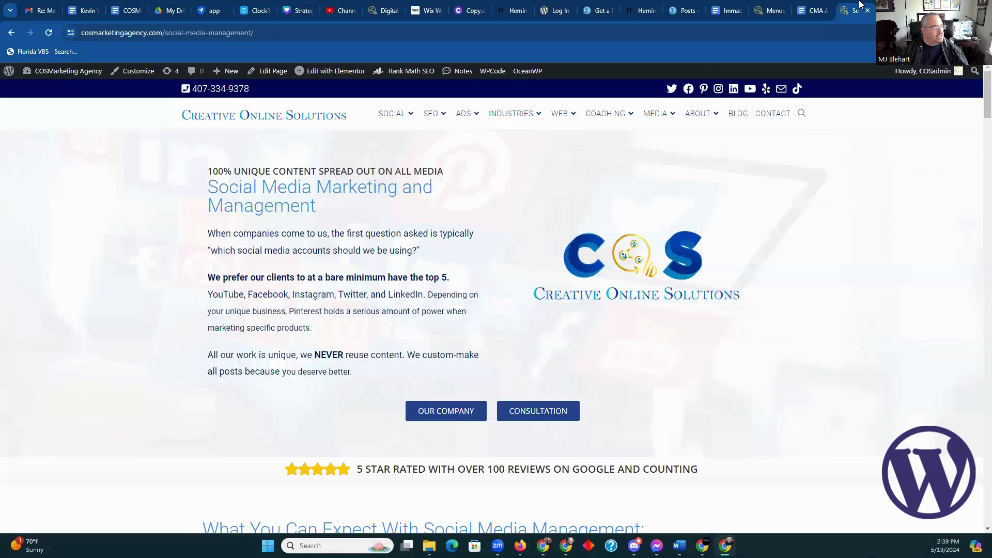
mouse_move(436, 117)
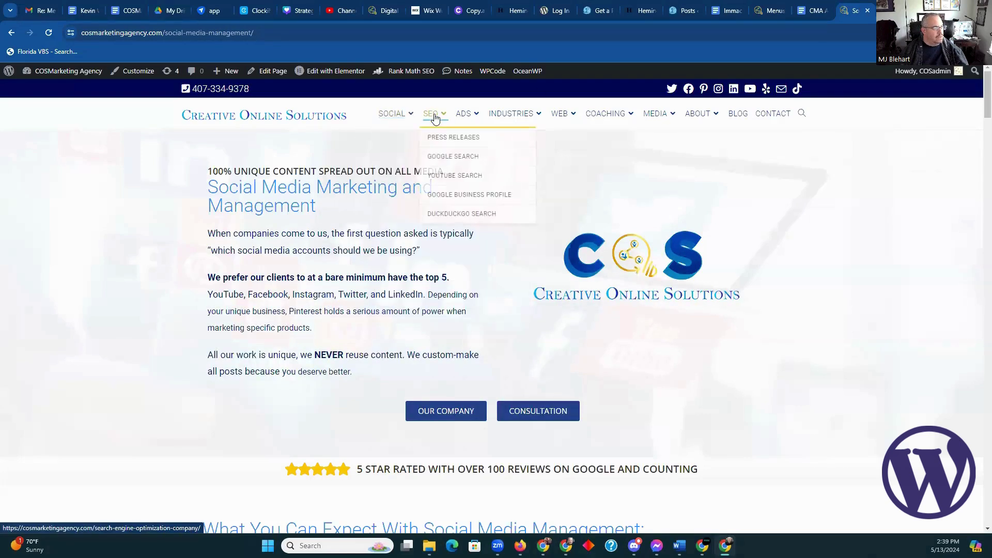
mouse_move(522, 122)
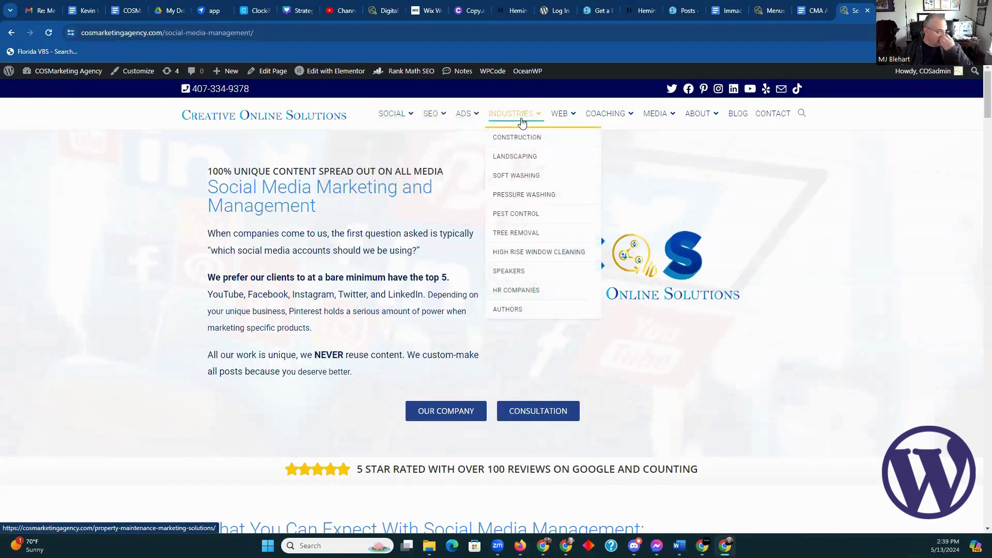
left_click(776, 7)
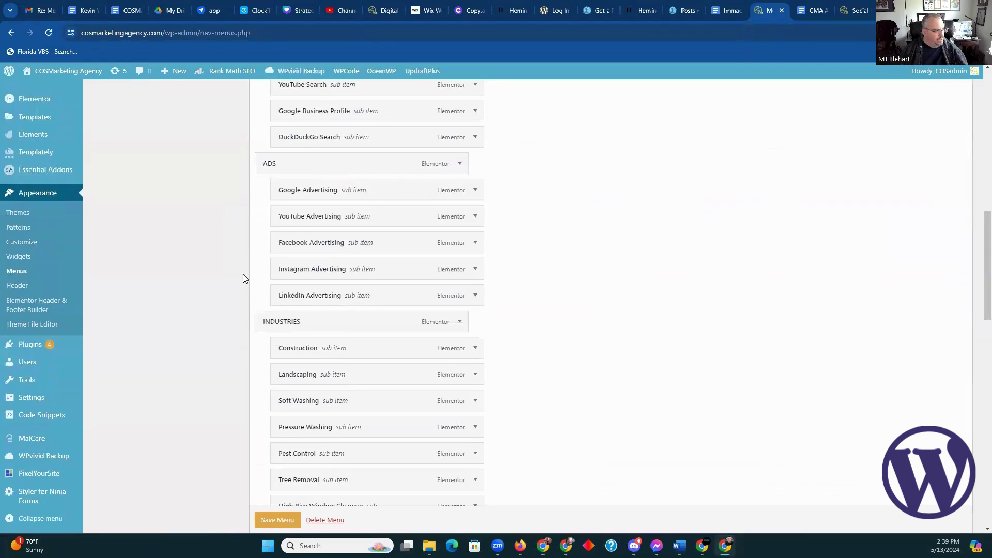
Step: Search the Pages list in the menu editor for 'new page'
scroll(377, 335, "down", 5)
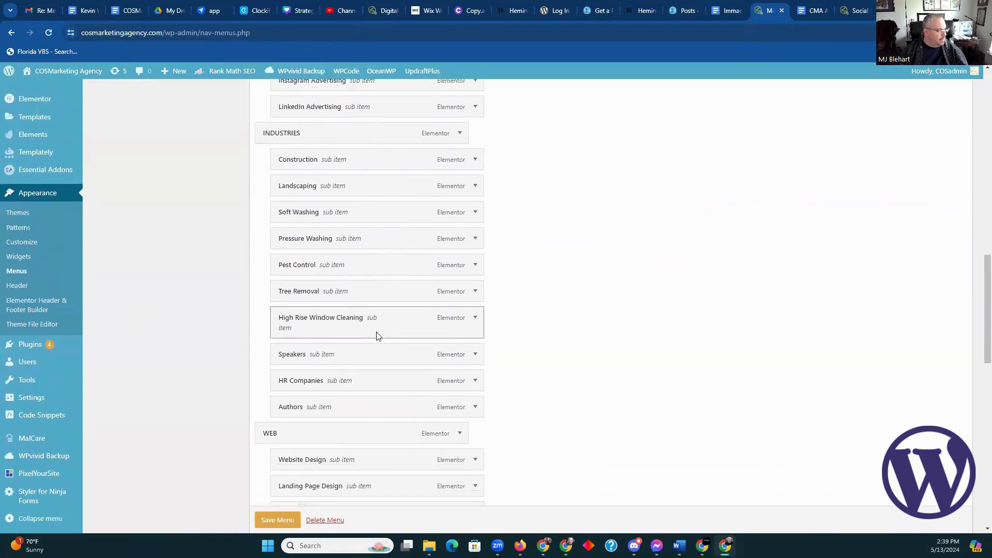
scroll(376, 331, "down", 5)
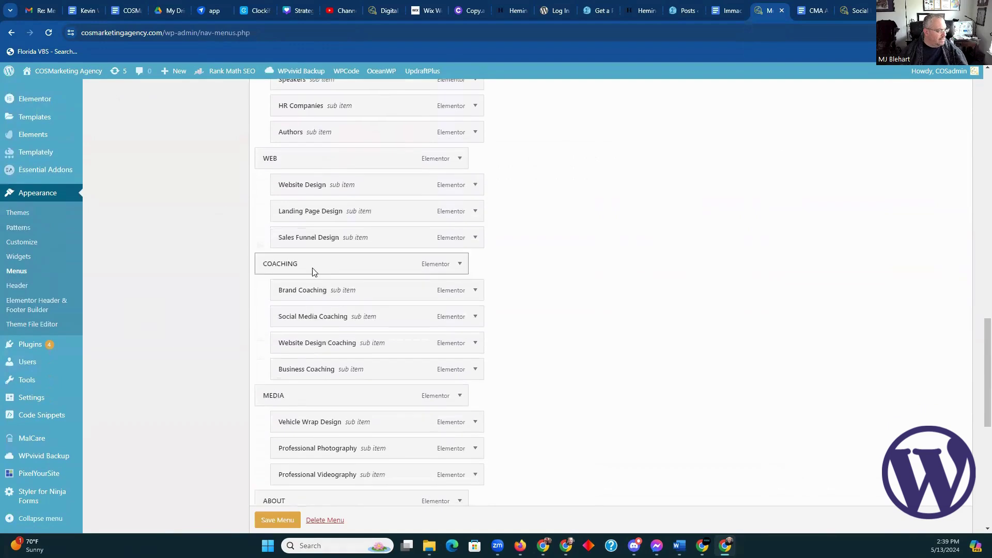
scroll(308, 272, "up", 10)
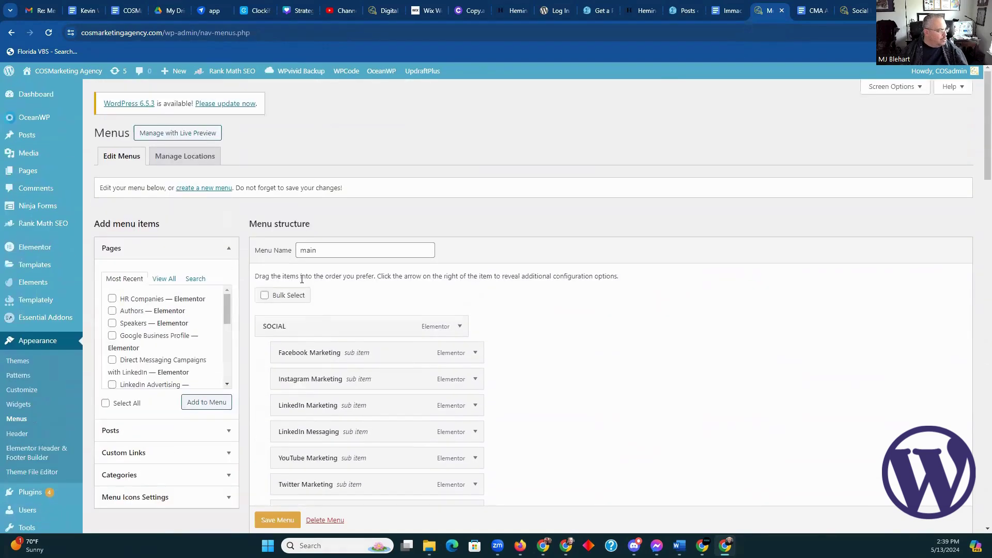
scroll(211, 431, "down", 1)
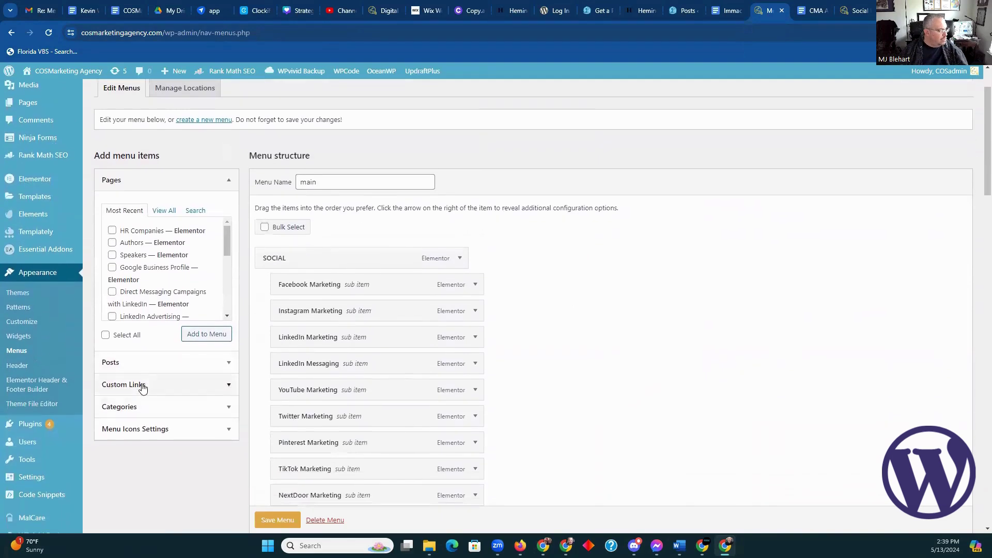
left_click(170, 215)
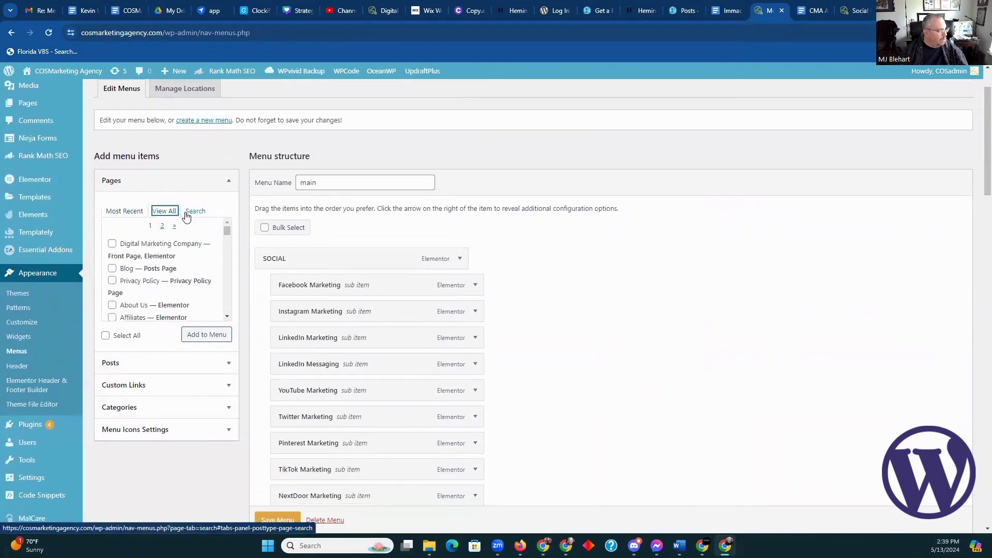
left_click(192, 216)
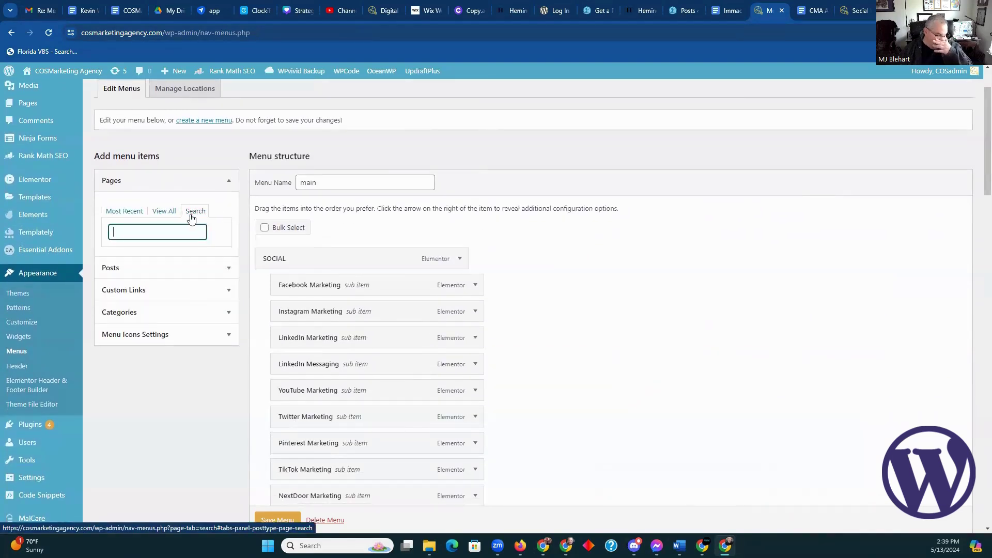
type("new")
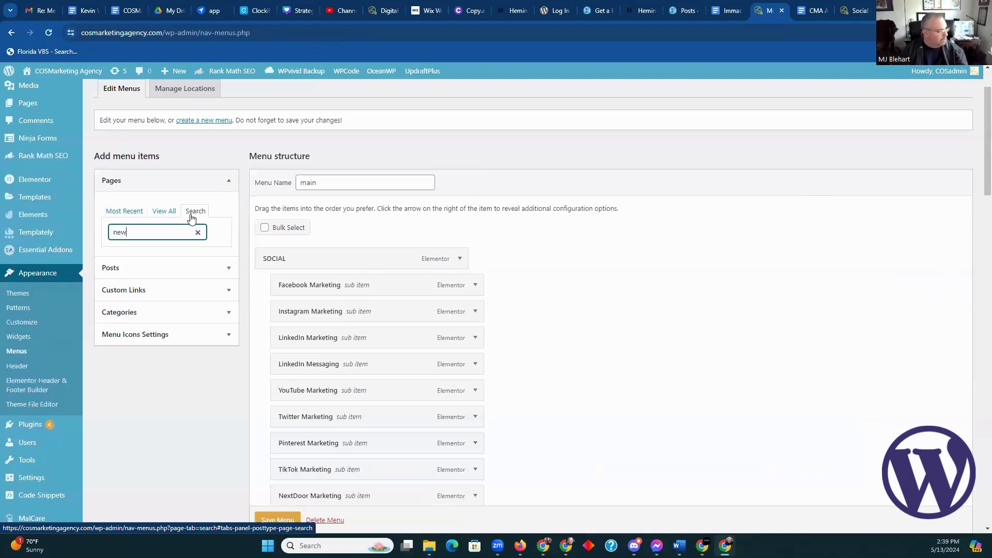
type(" page")
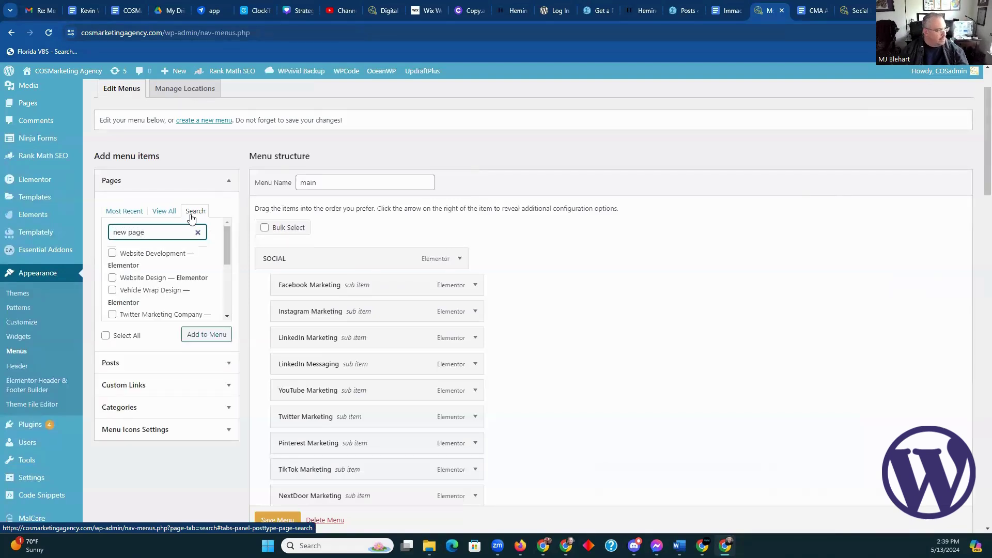
Step: Tick Social Media Consulting and add it to the main menu
scroll(150, 274, "down", 2)
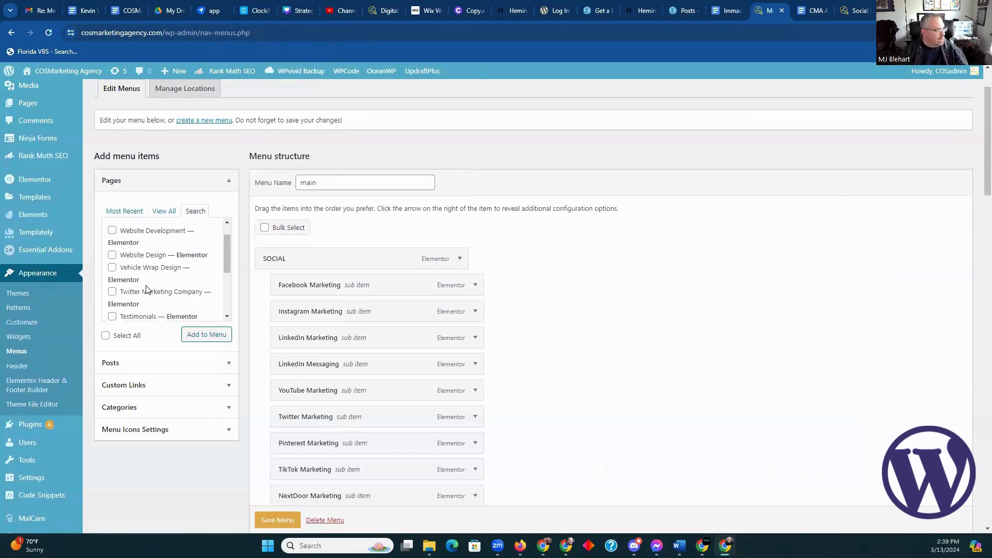
left_click(139, 286)
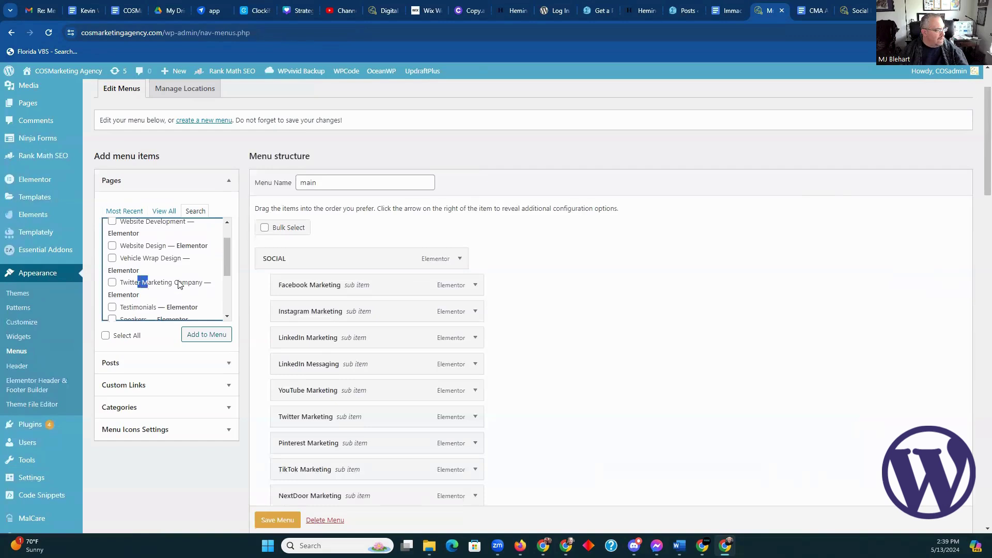
left_click_drag(179, 284, 181, 285)
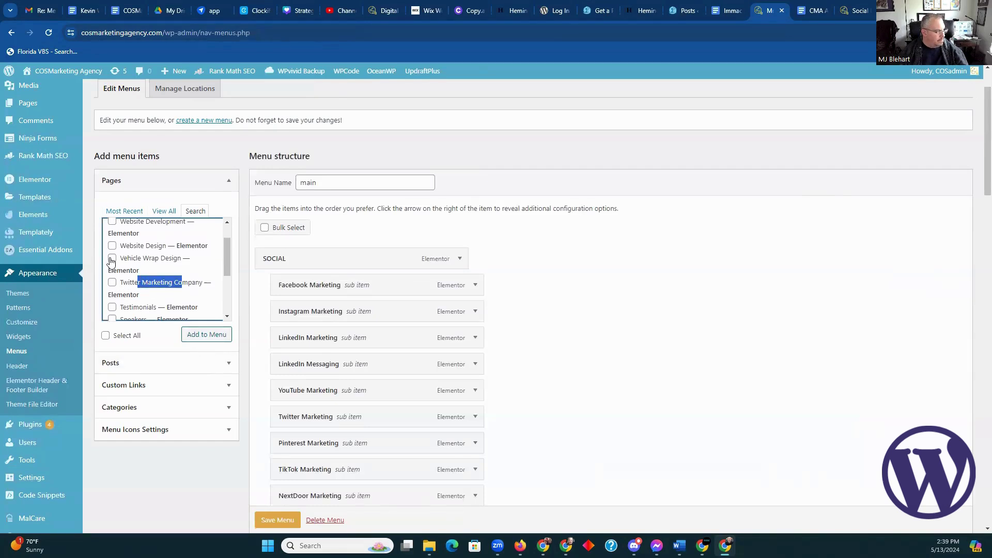
scroll(228, 316, "down", 2)
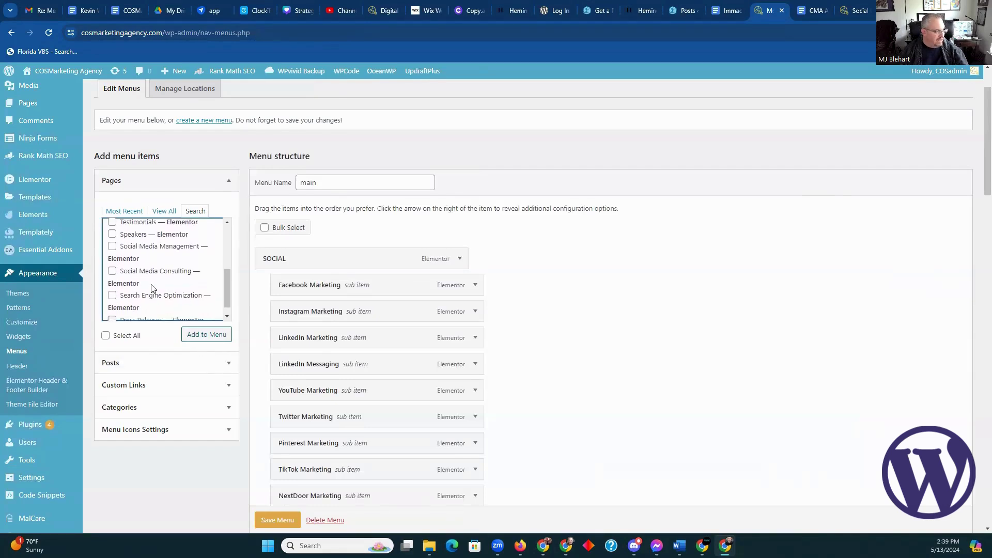
left_click(113, 273)
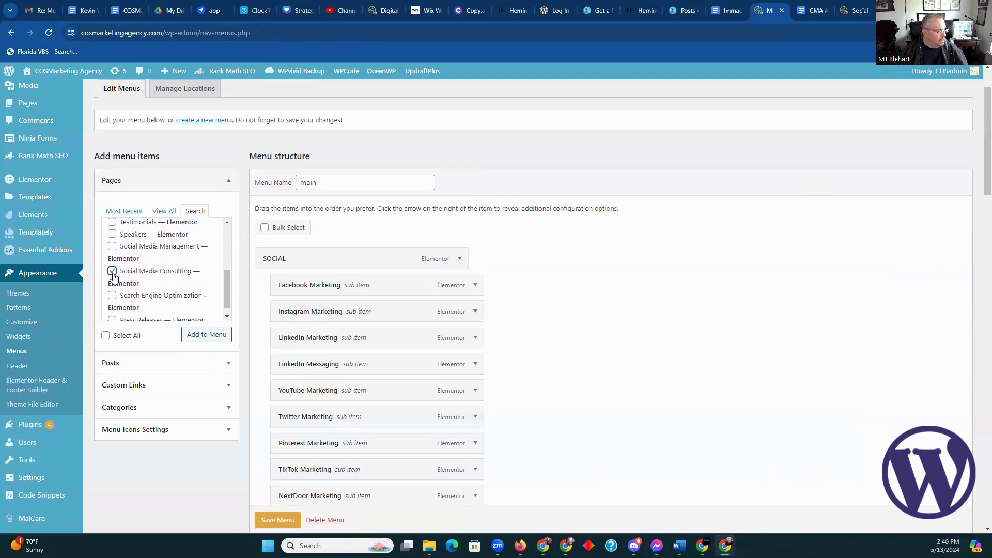
left_click(190, 336)
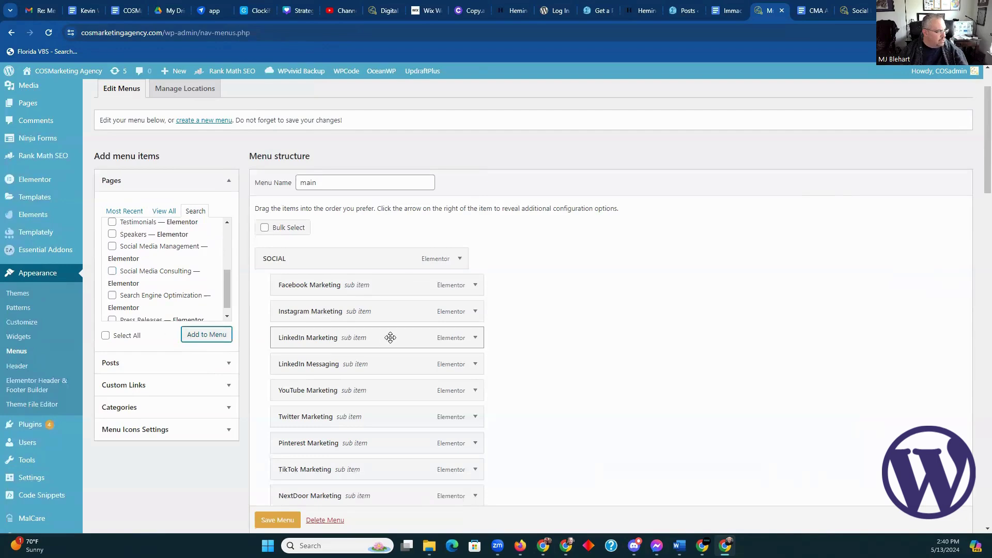
Step: Nest Social Media Consulting under MEDIA after Professional Videography and expand its settings
scroll(390, 339, "down", 8)
scroll(390, 341, "down", 15)
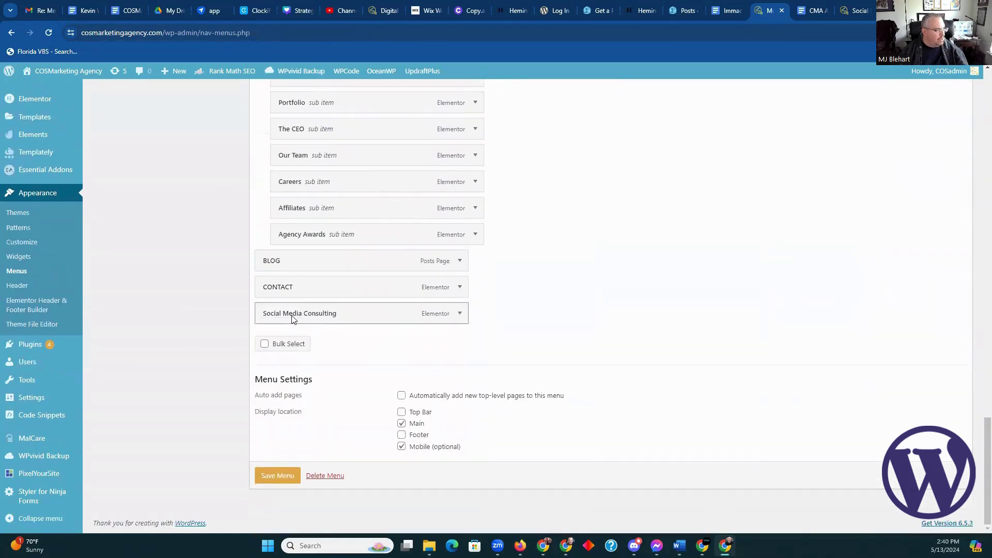
left_click_drag(292, 319, 315, 326)
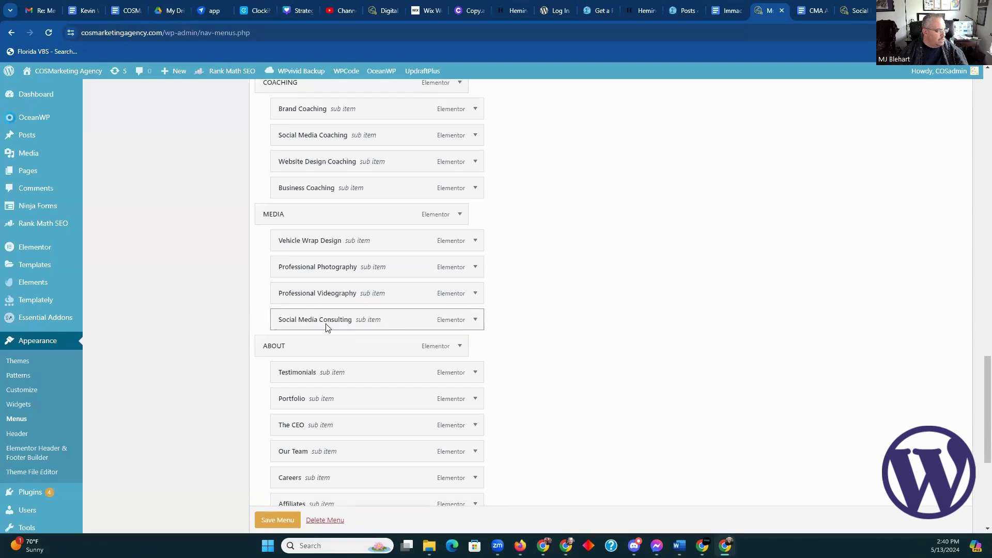
left_click(475, 320)
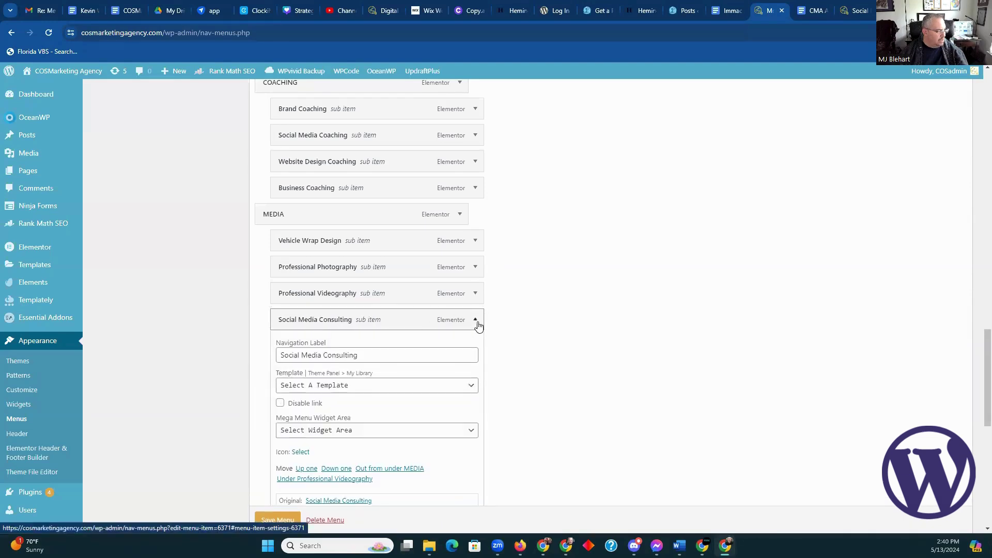
scroll(392, 413, "down", 2)
Step: Remove Social Media Consulting from the menu and glance at the live Social Media Management page
left_click(288, 422)
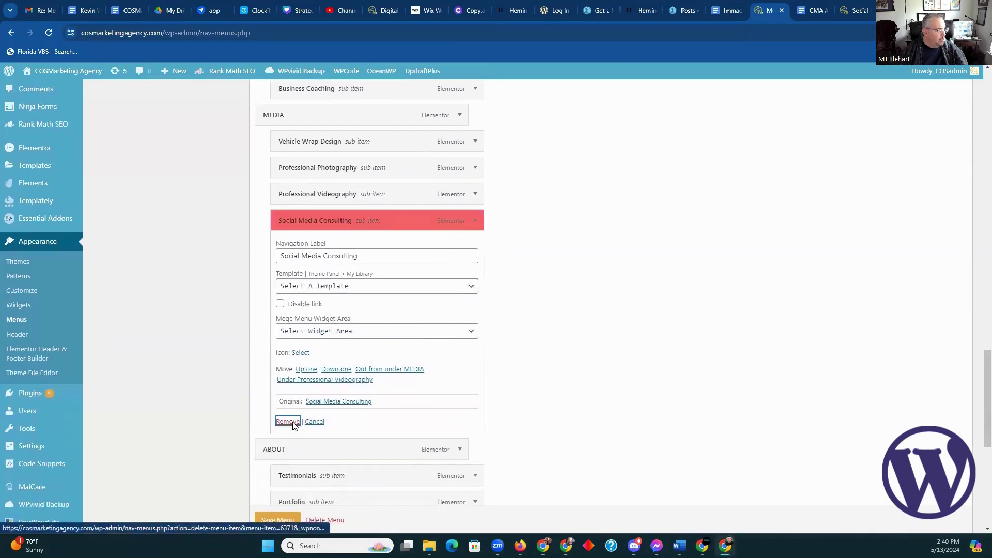
scroll(647, 281, "up", 2)
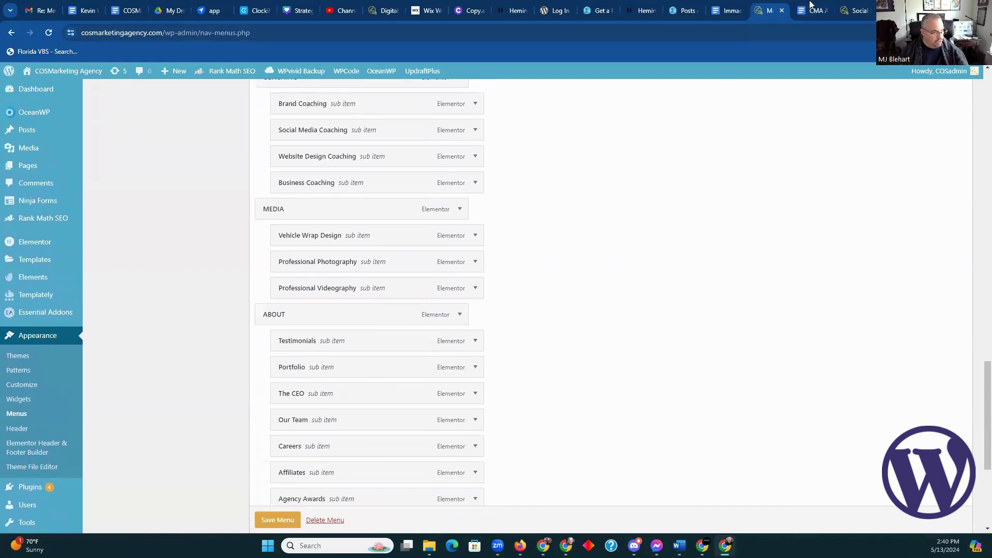
left_click(863, 5)
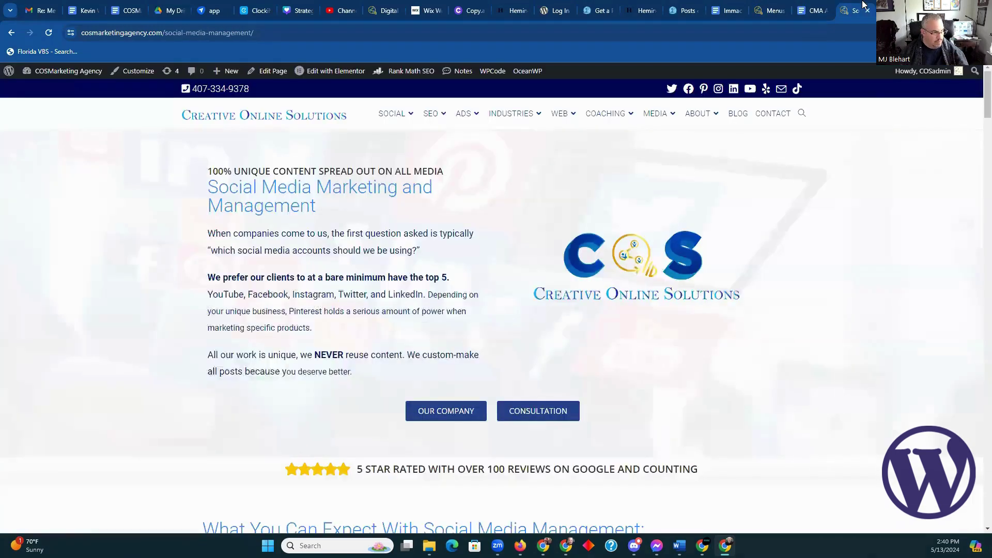
left_click(782, 5)
Step: Review the menu structure, then head to All Pages, triggering the Leave site? warning
scroll(706, 361, "down", 3)
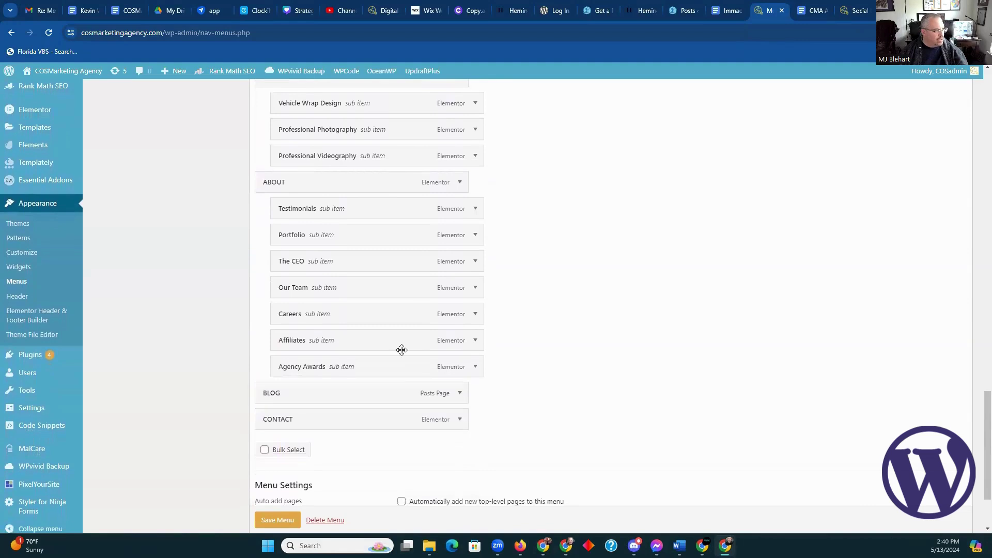
scroll(384, 306, "up", 1)
scroll(384, 306, "up", 3)
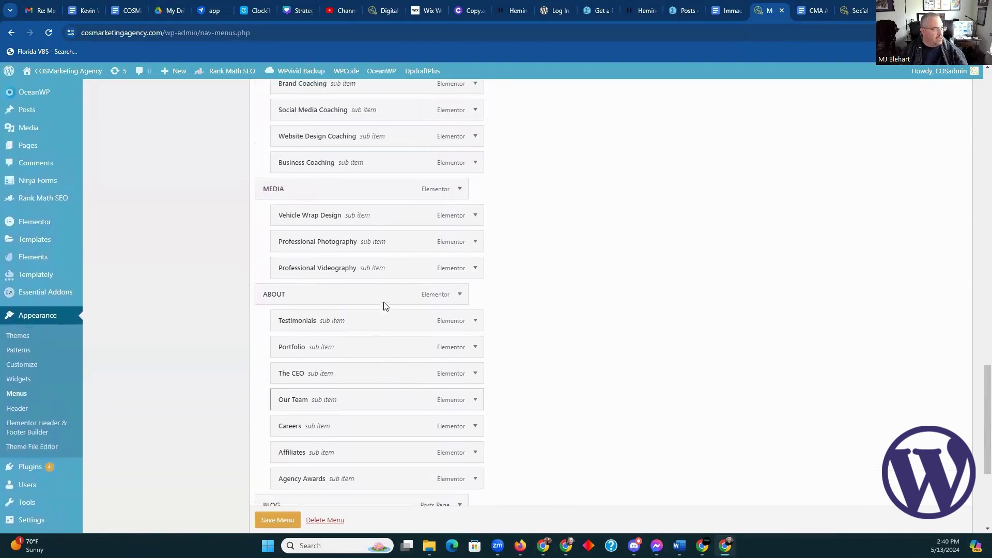
scroll(383, 304, "up", 4)
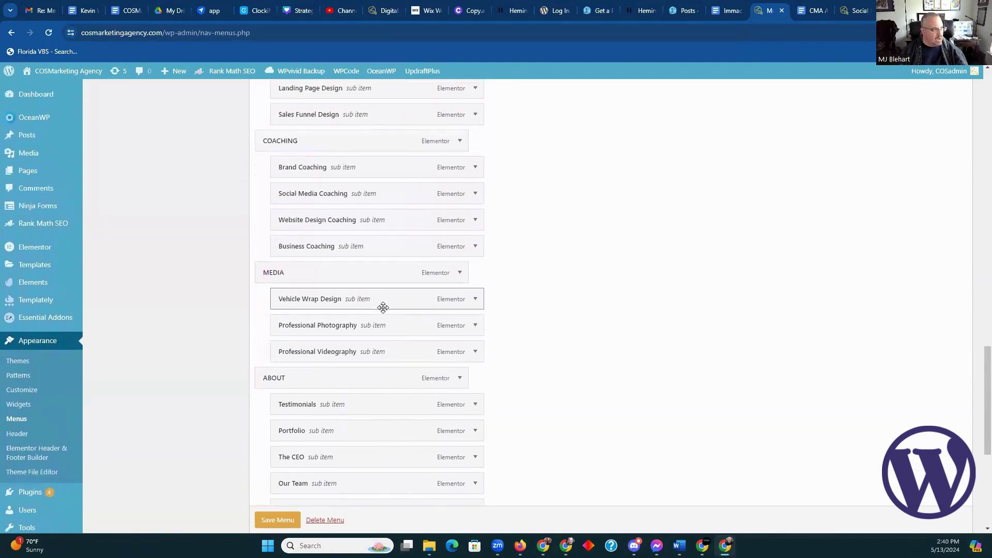
scroll(383, 313, "up", 6)
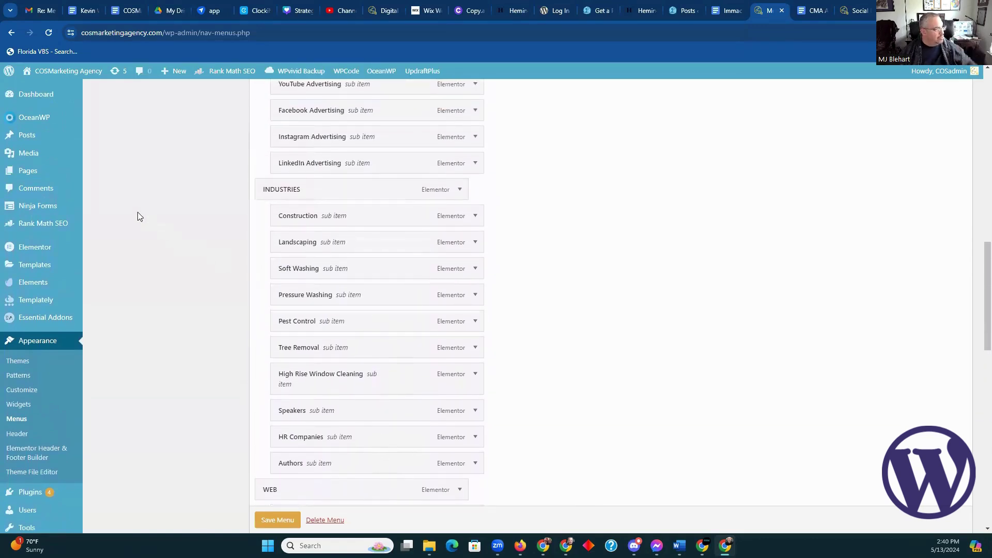
left_click(44, 171)
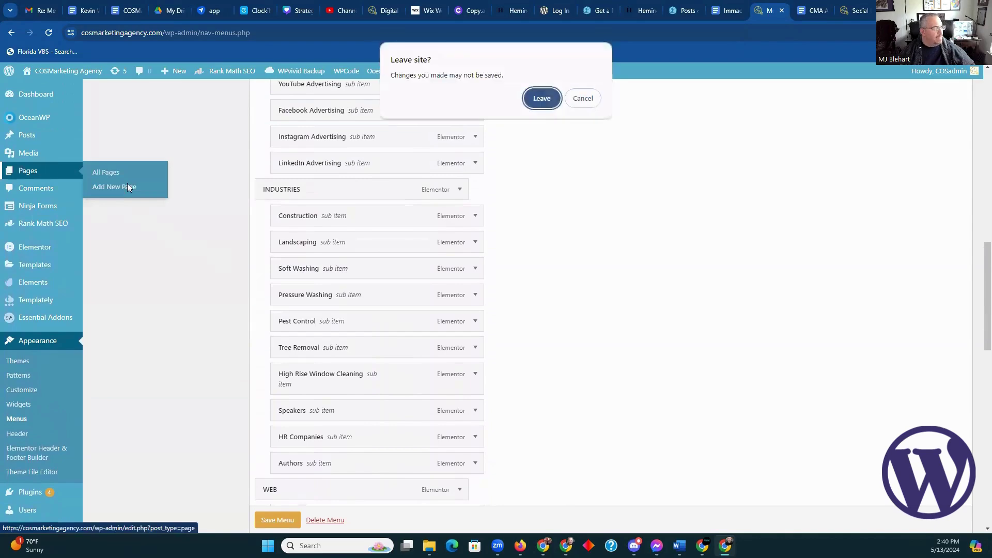
Step: Leave the menu editor without saving and browse pages 1–2 of the Pages list
left_click(540, 99)
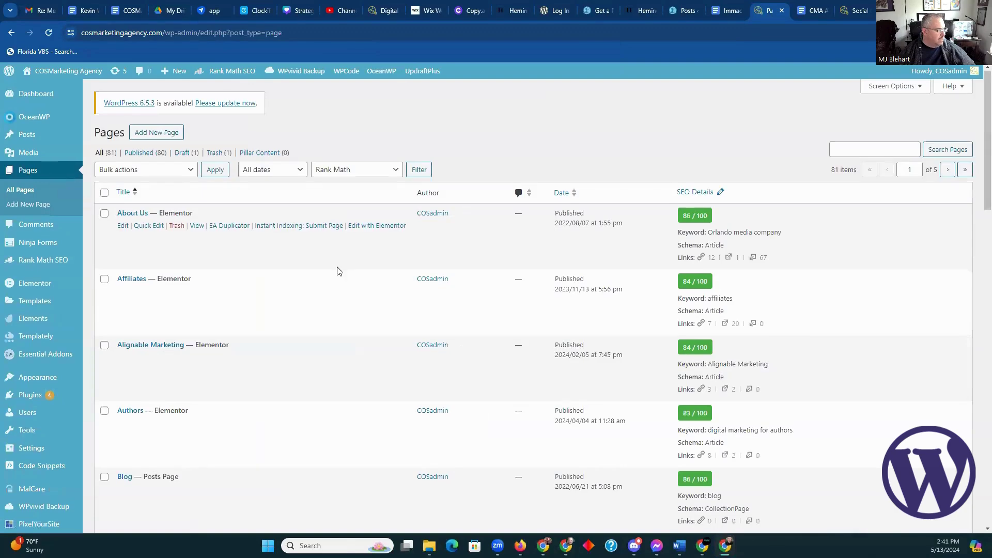
scroll(338, 271, "down", 1)
scroll(338, 271, "down", 6)
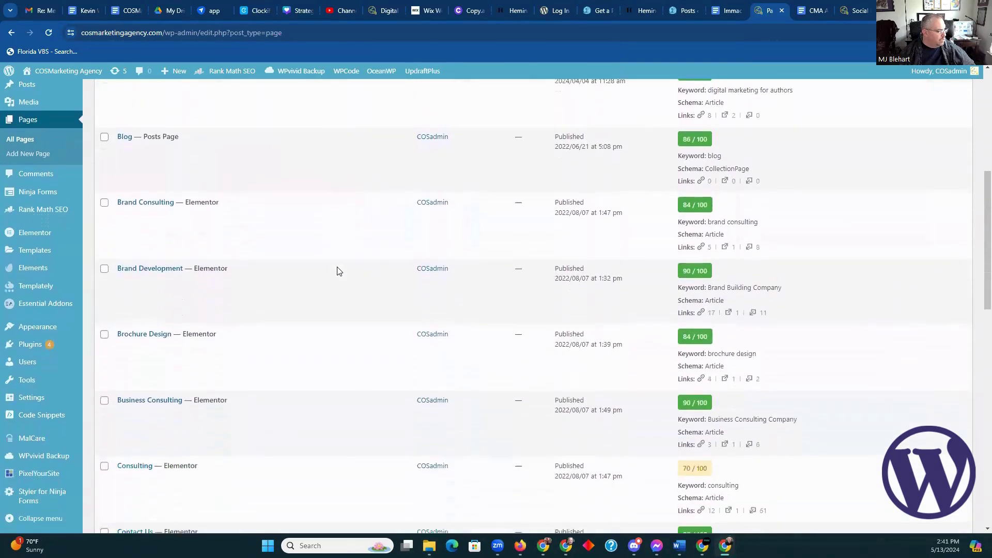
scroll(339, 272, "down", 7)
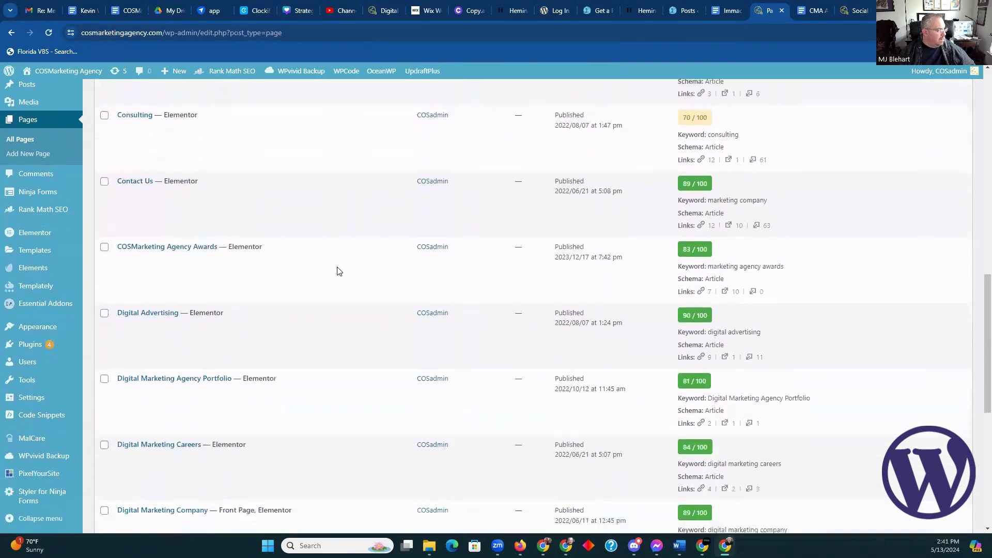
scroll(339, 272, "down", 6)
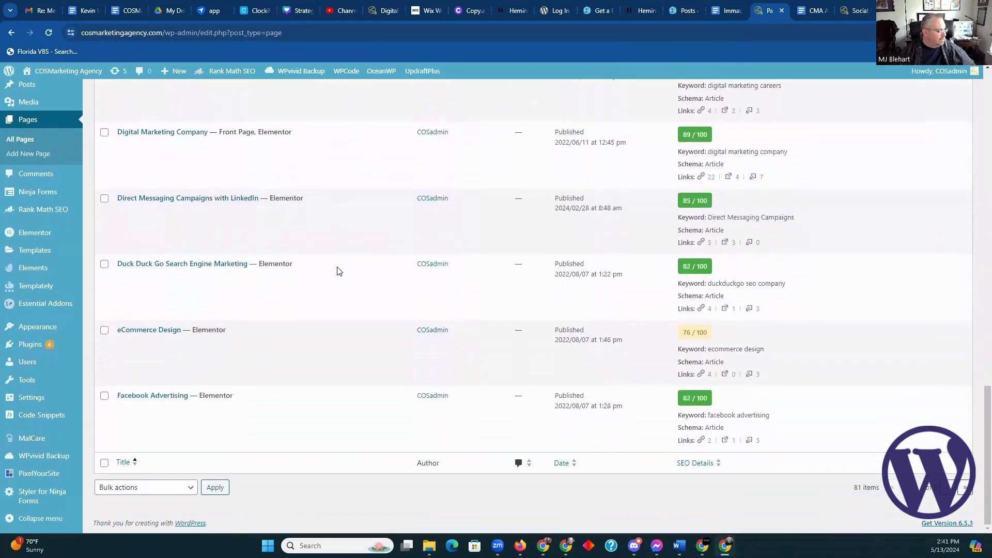
left_click(962, 490)
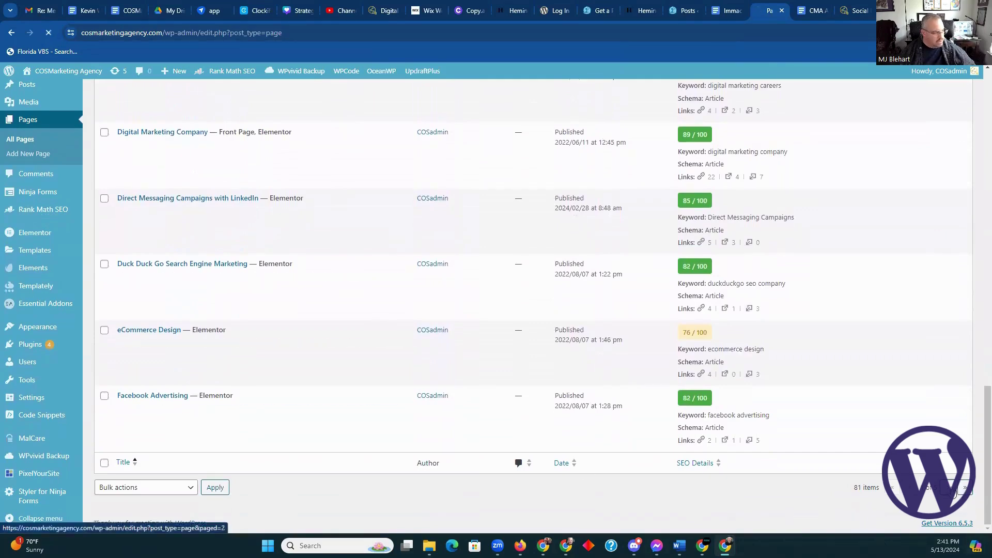
scroll(397, 317, "down", 6)
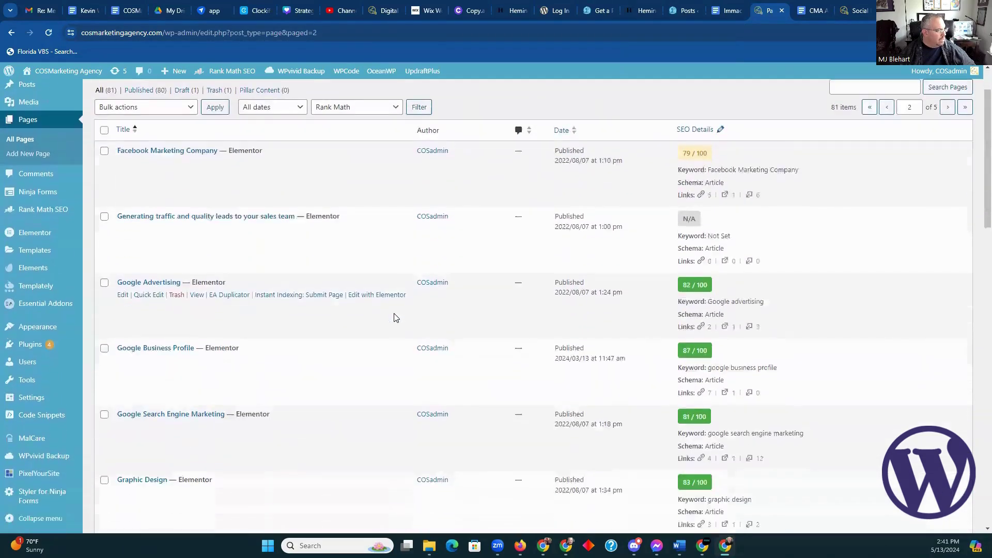
scroll(394, 317, "down", 12)
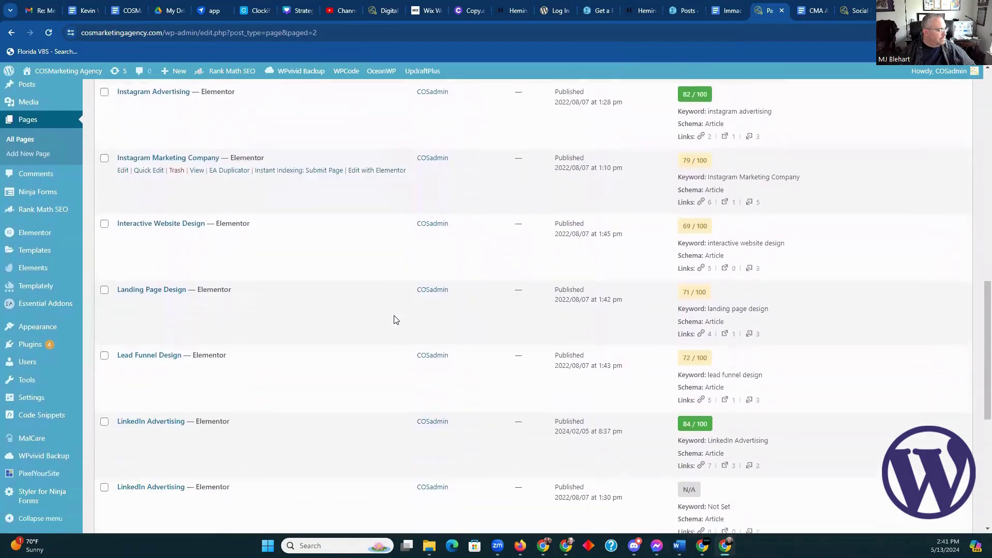
scroll(109, 284, "down", 3)
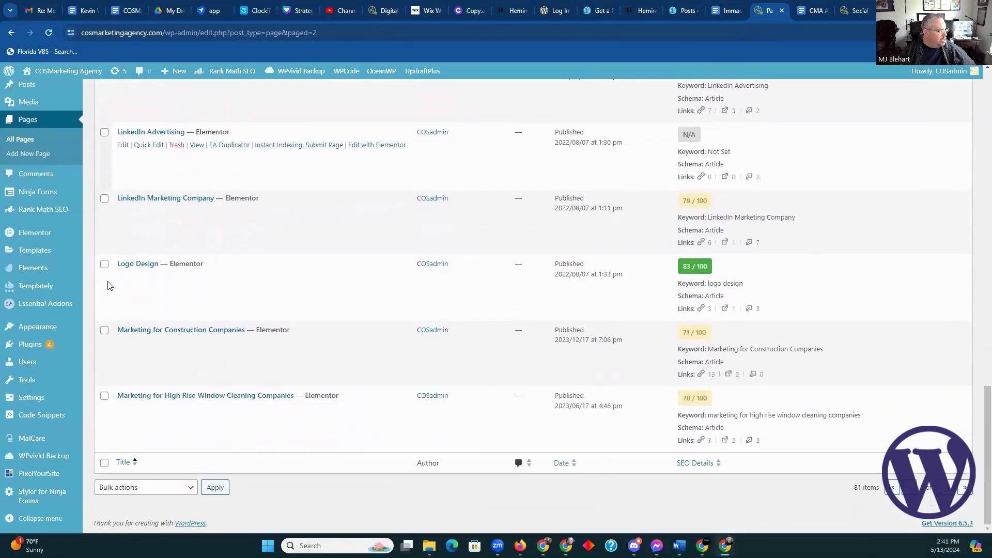
Step: Browse pages 3 and 4 of the Pages list, then bring up the live Social Media Management page
left_click(948, 487)
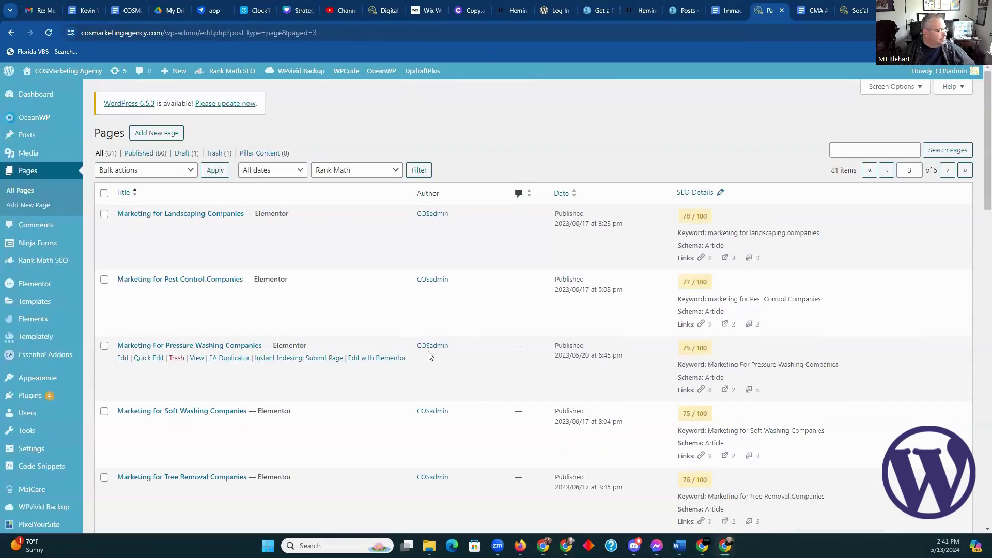
scroll(427, 355, "down", 1)
scroll(373, 350, "down", 7)
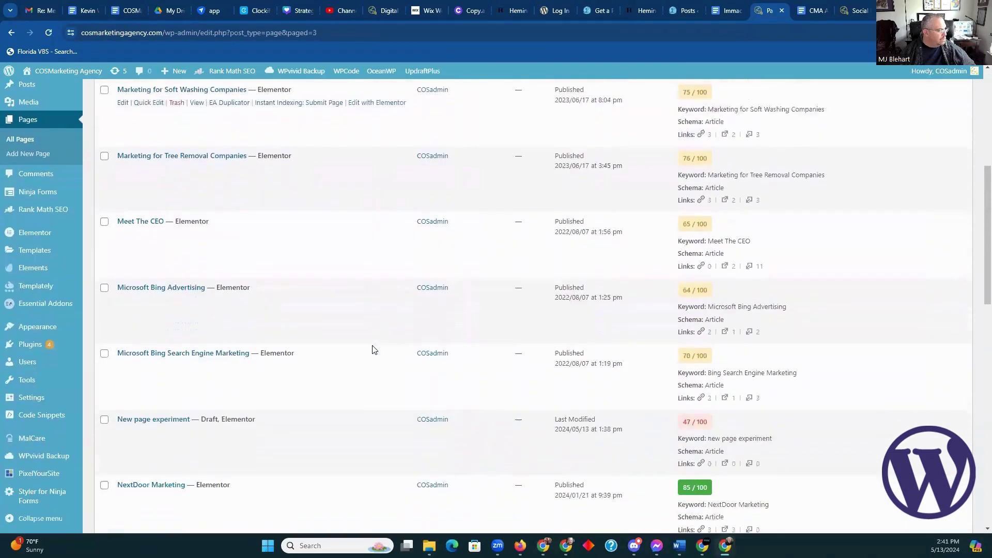
scroll(373, 350, "down", 9)
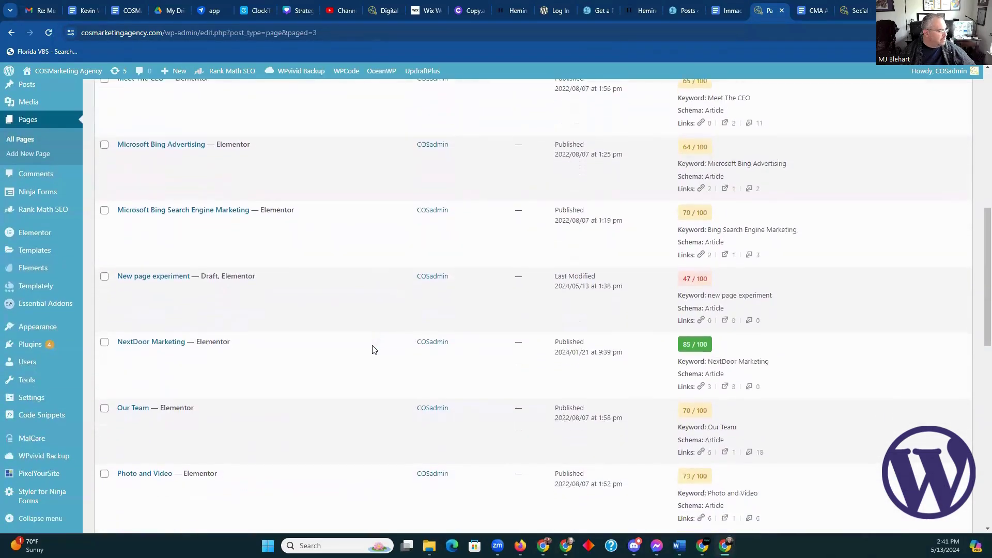
scroll(373, 350, "down", 5)
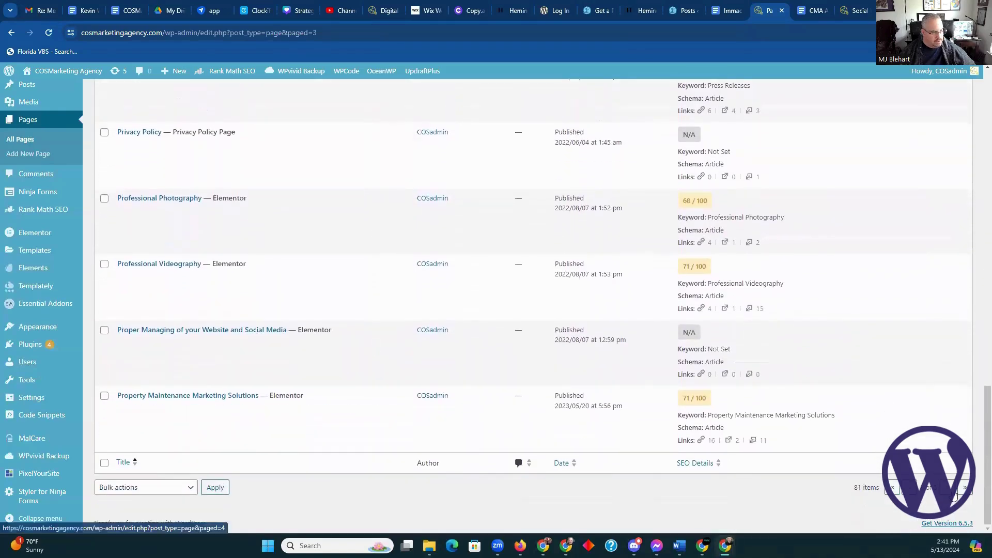
left_click(954, 495)
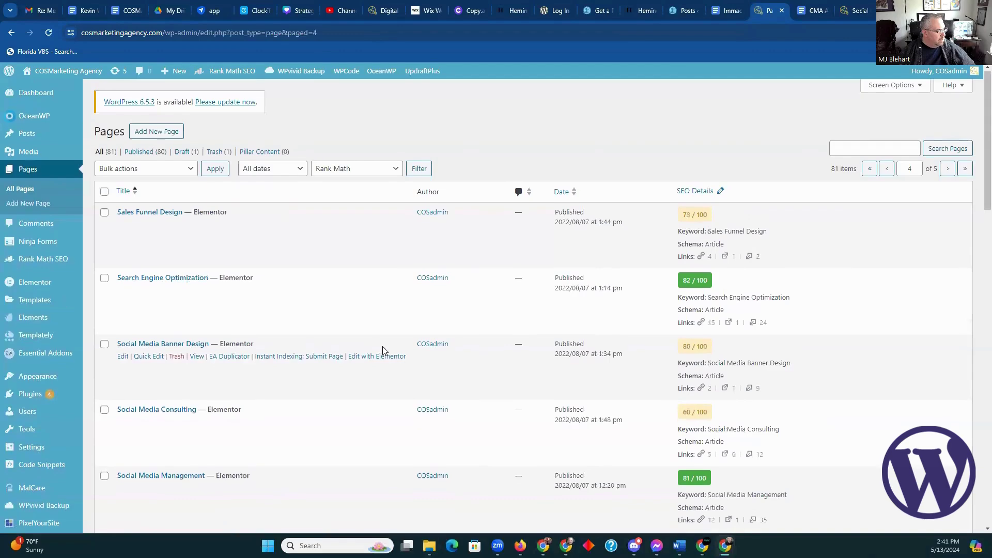
scroll(382, 346, "down", 2)
scroll(384, 351, "down", 5)
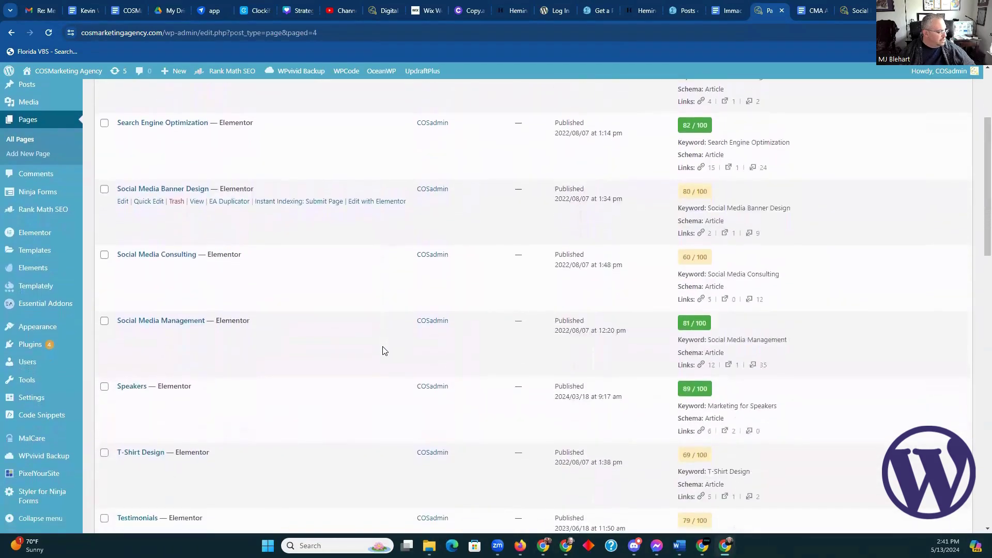
scroll(383, 351, "down", 11)
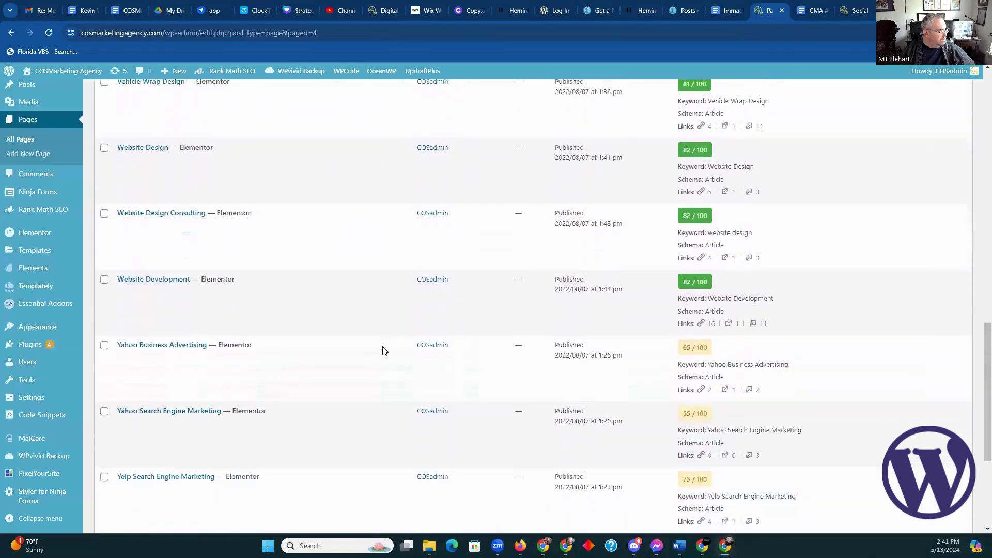
scroll(384, 351, "down", 4)
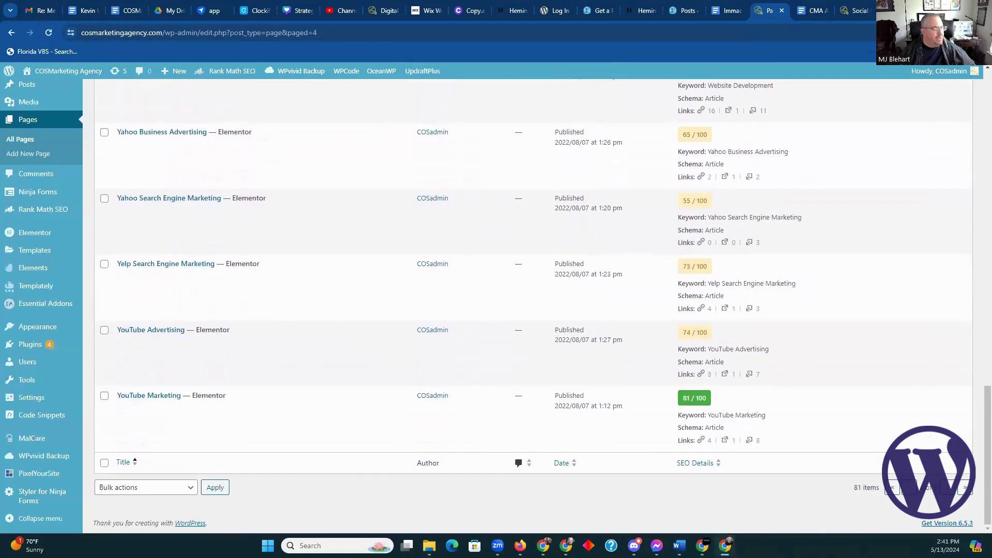
left_click(859, 6)
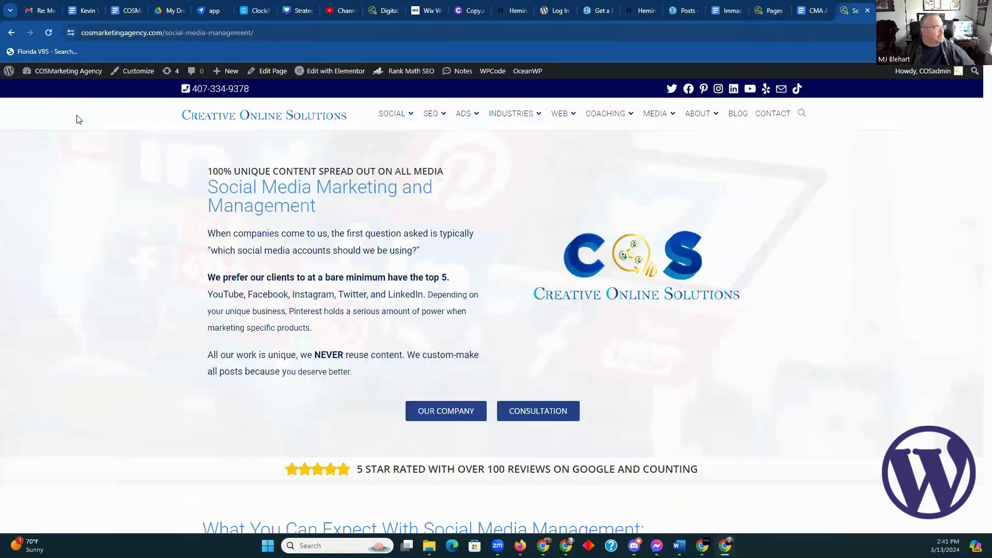
Step: View the Dashboard and live homepage, then return to page 4 of the Pages list
left_click(57, 73)
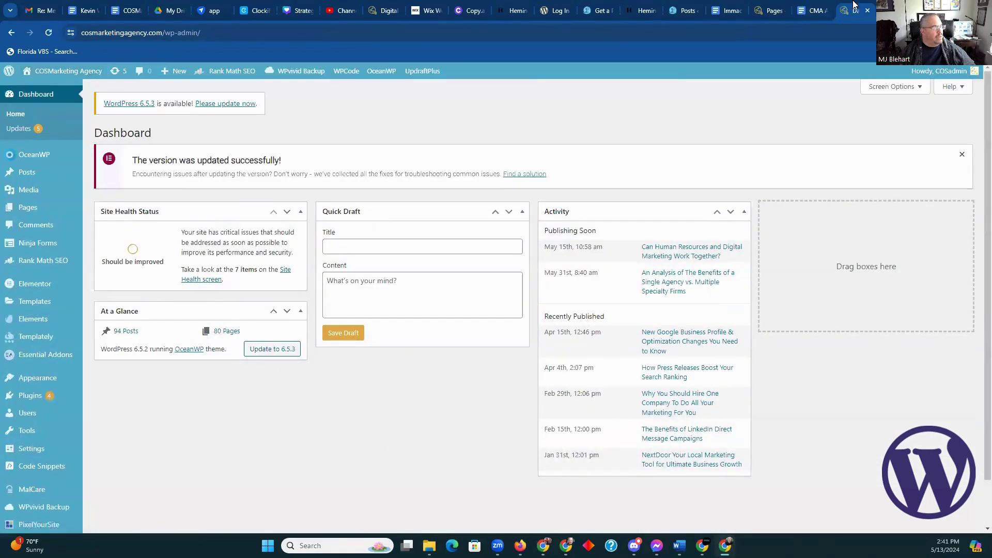
mouse_move(67, 72)
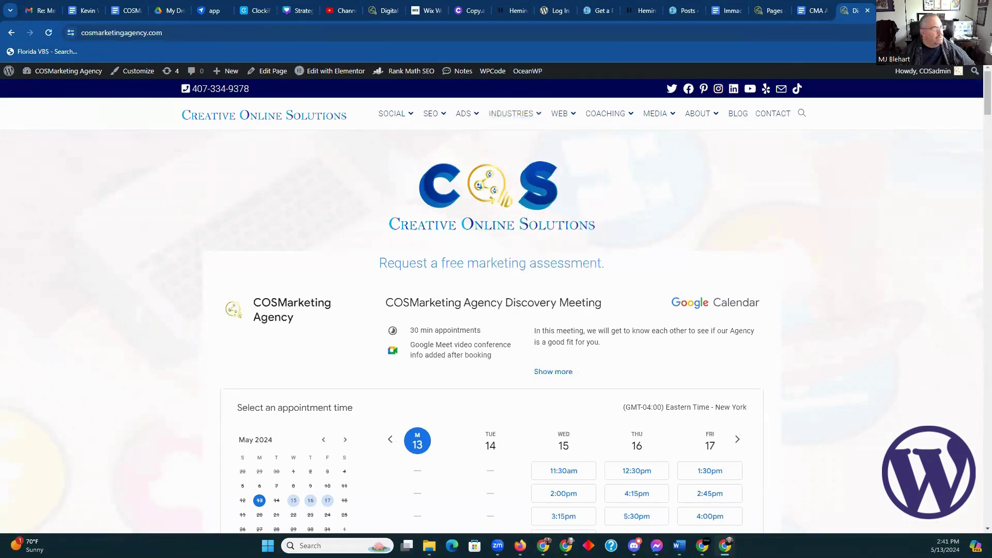
left_click(775, 9)
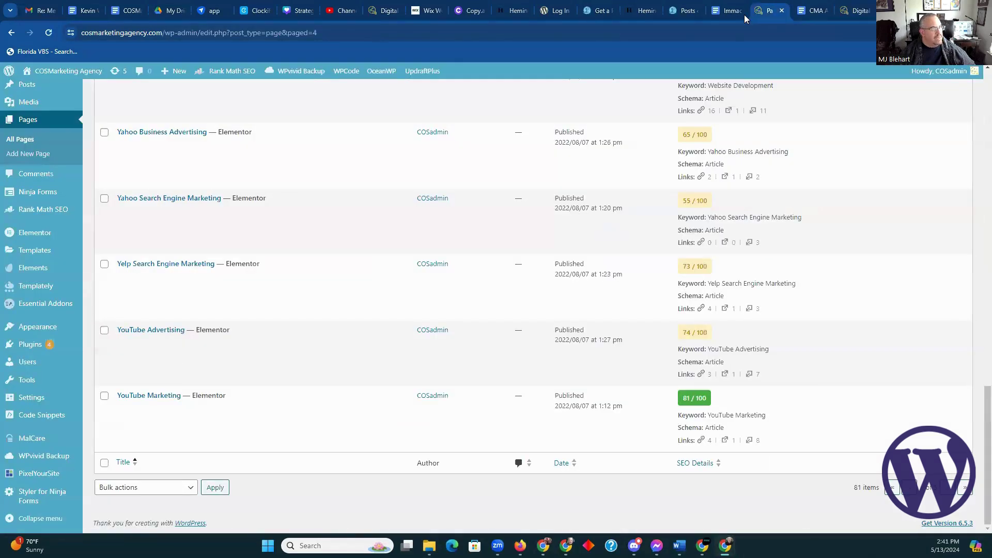
Step: Search pages for 'index' and open Digital Marketing Company — Front Page for editing
key("alt+Left")
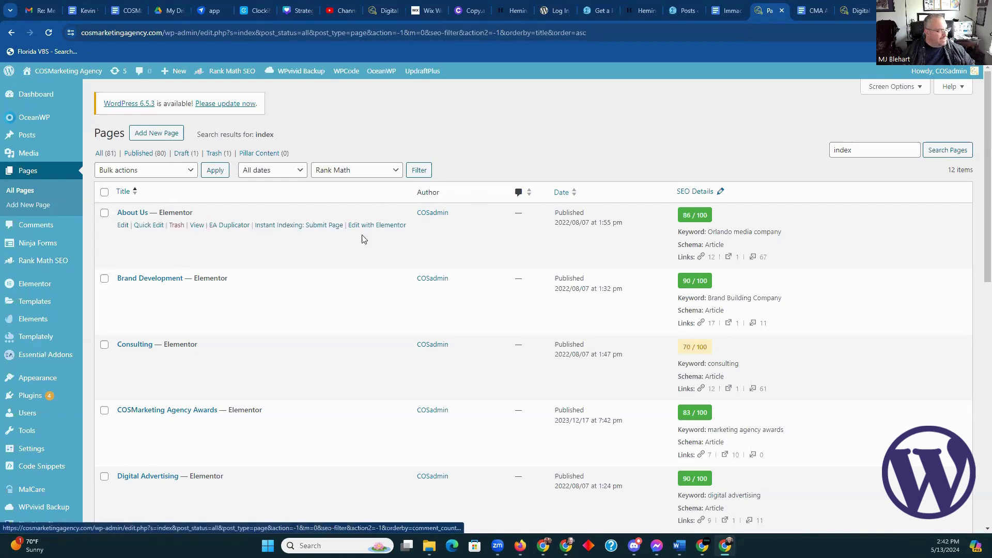
scroll(319, 254, "down", 3)
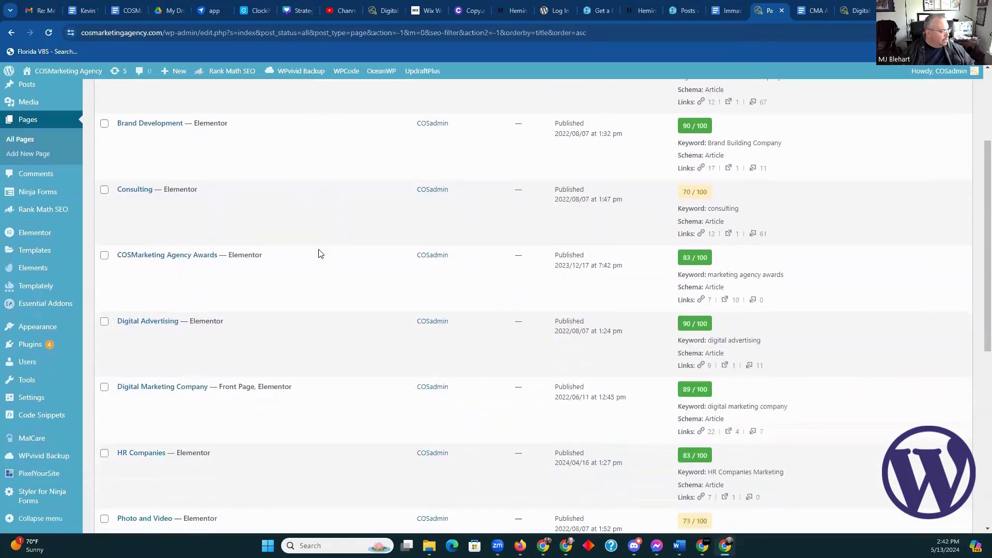
scroll(319, 253, "down", 1)
mouse_move(295, 342)
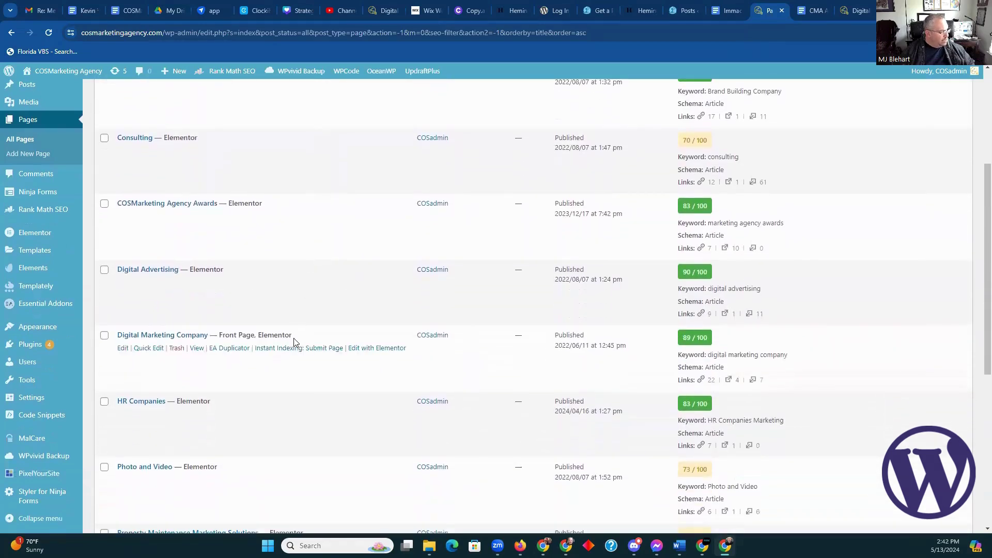
left_click(153, 336)
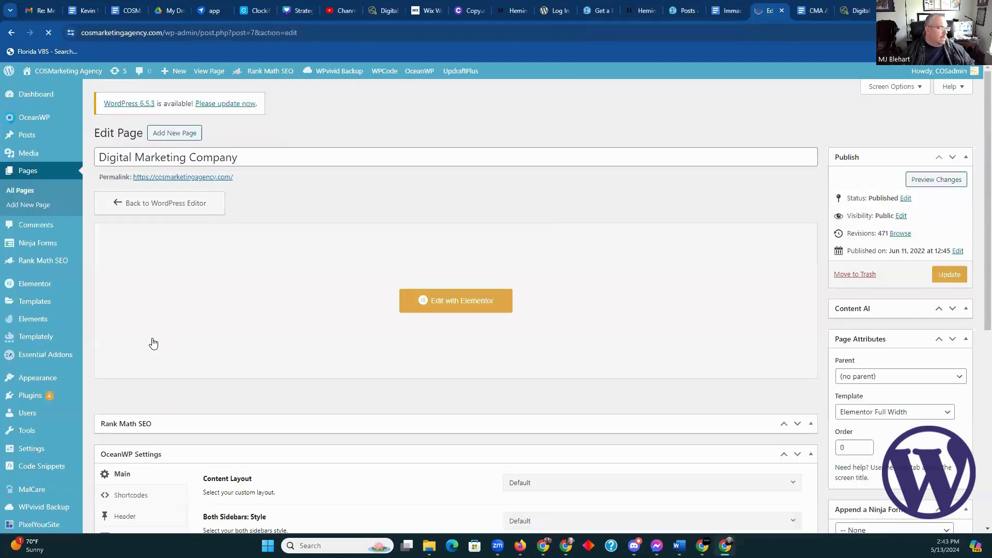
left_click(462, 306)
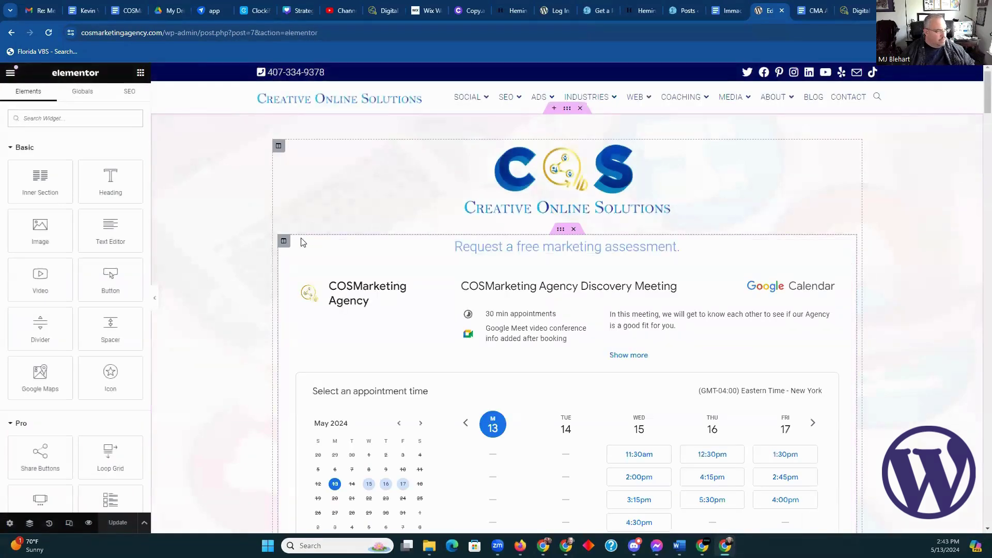
scroll(302, 244, "down", 7)
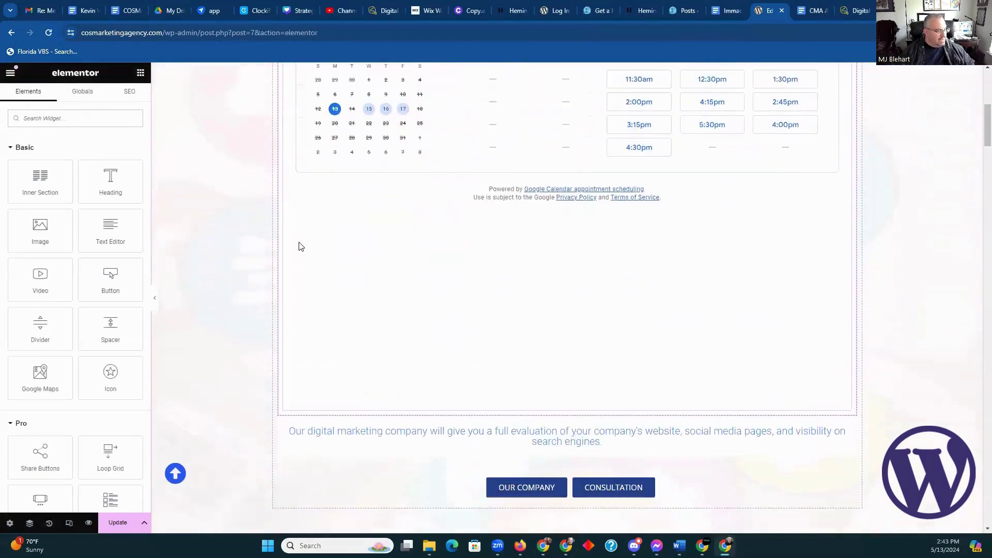
scroll(299, 245, "down", 1)
mouse_move(429, 546)
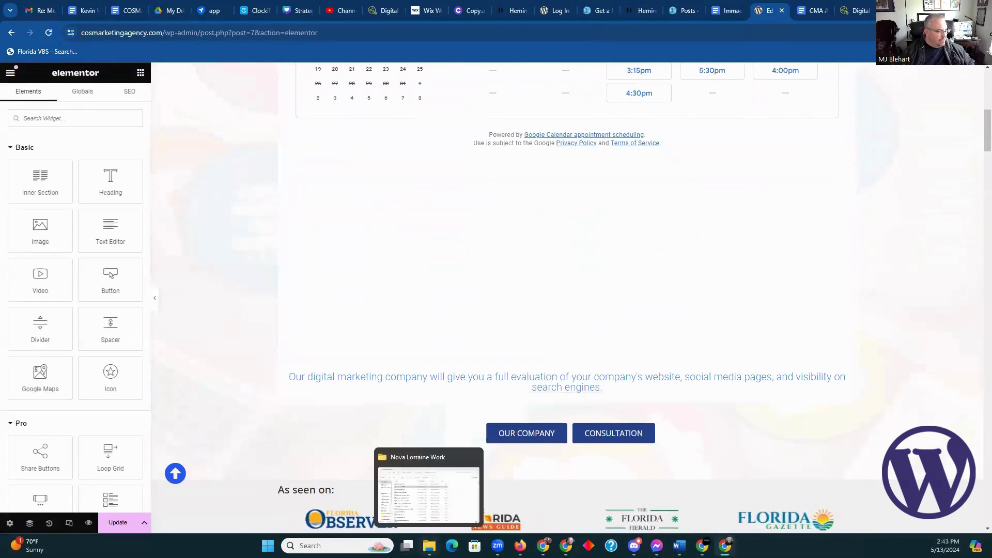
scroll(321, 332, "up", 3)
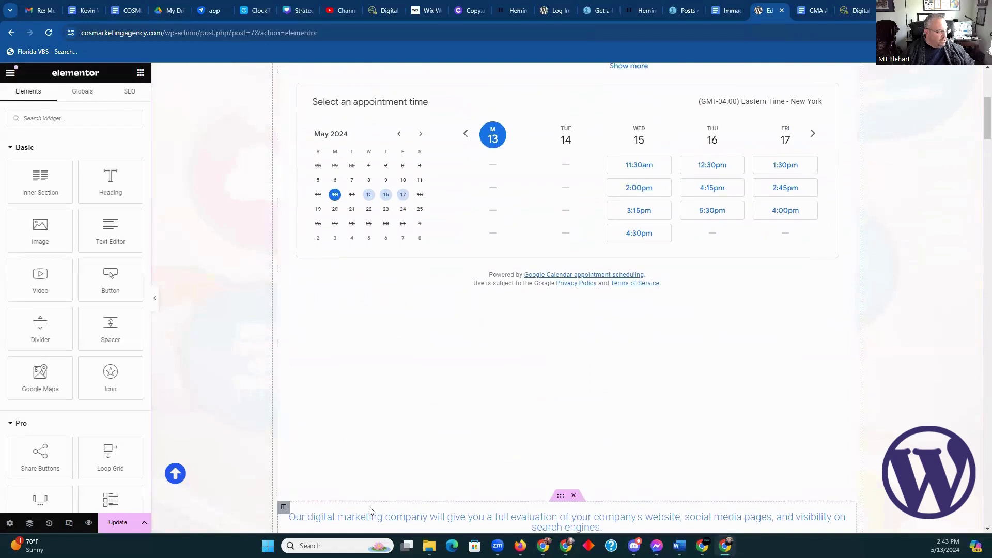
scroll(346, 347, "up", 4)
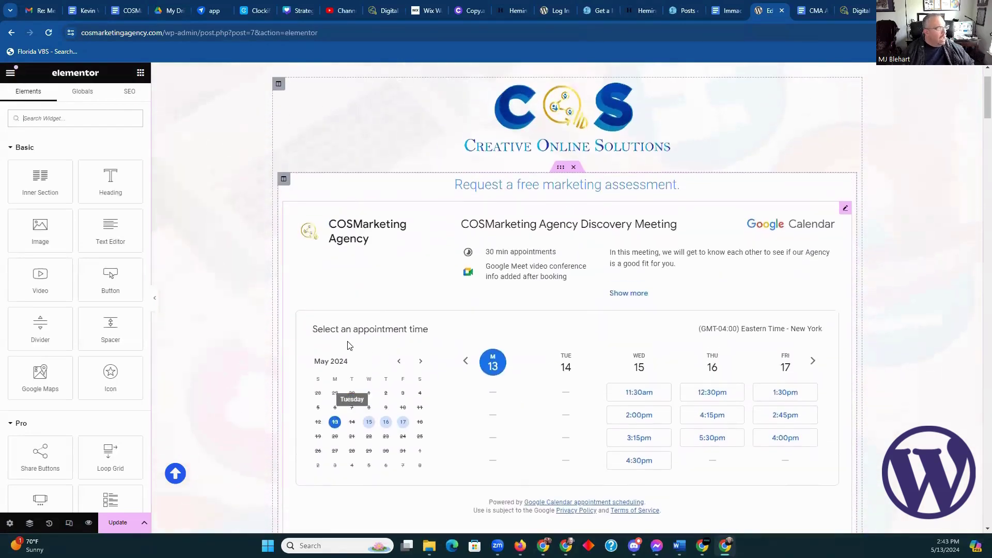
scroll(348, 346, "up", 1)
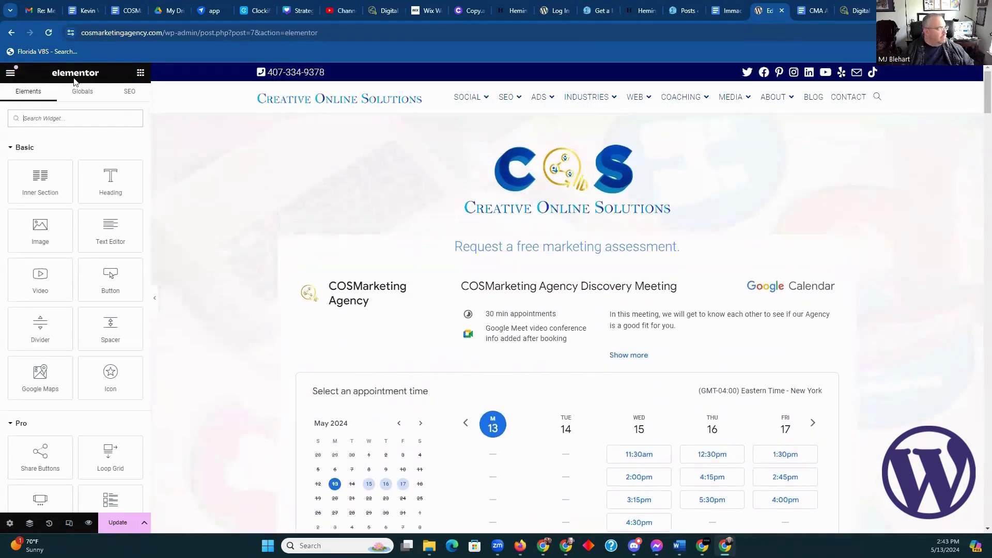
left_click(10, 34)
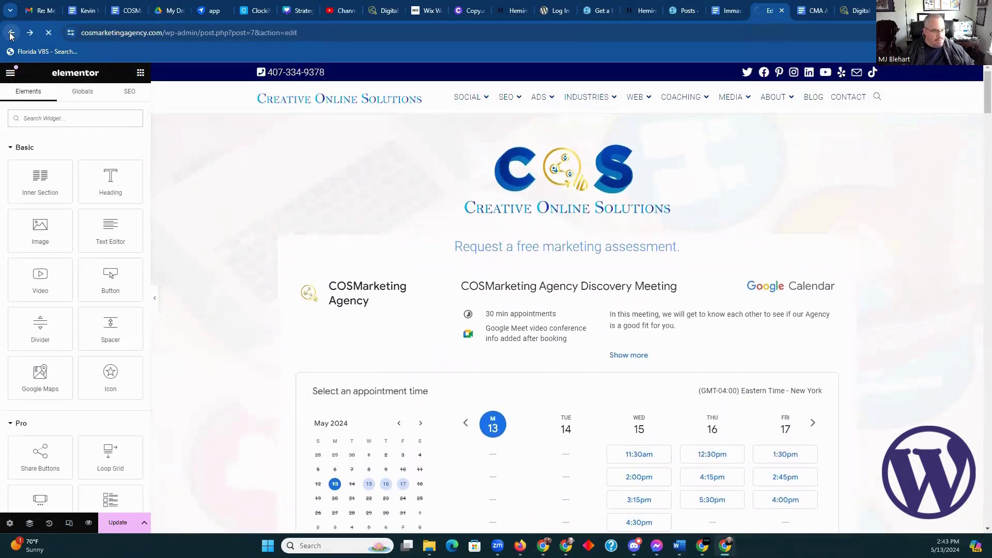